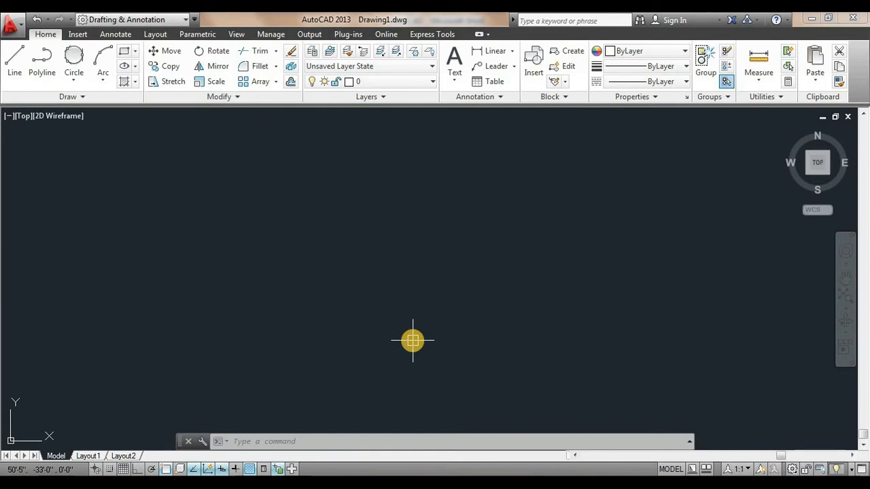
Step: Check the Lesson No: 12 topic list in the Word document and return to the AutoCAD drawing
key("alt+Tab")
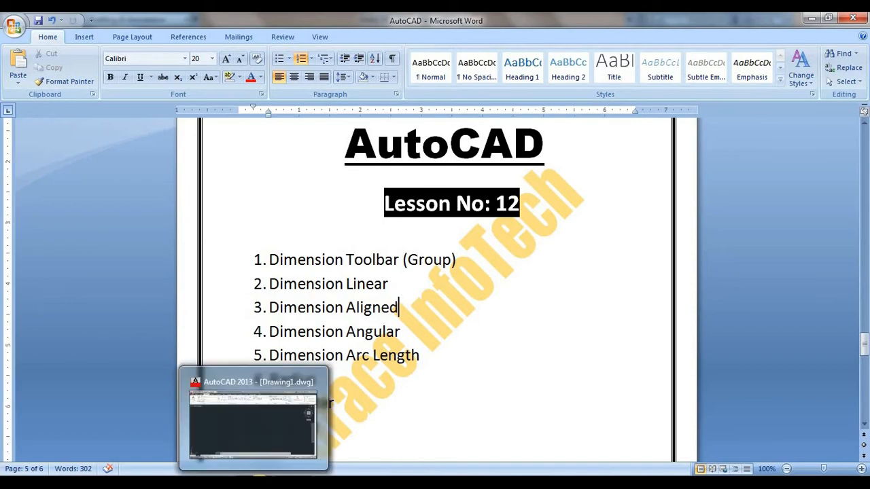
left_click(253, 483)
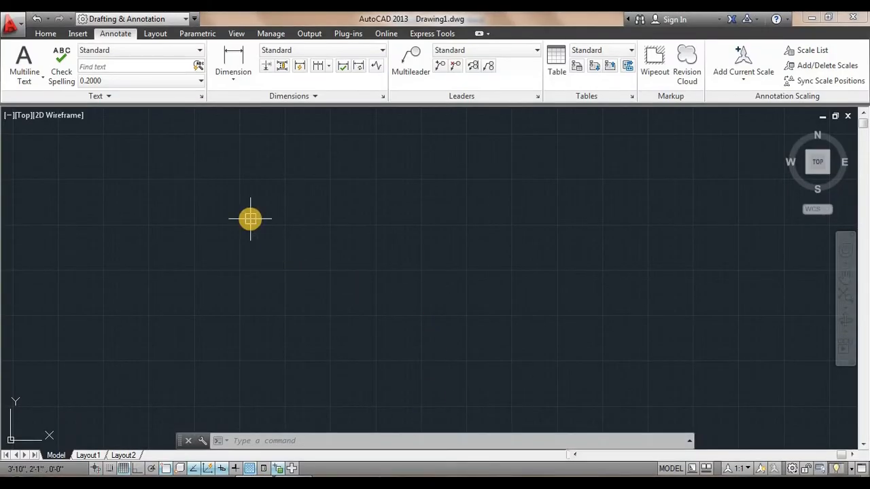
left_click(45, 34)
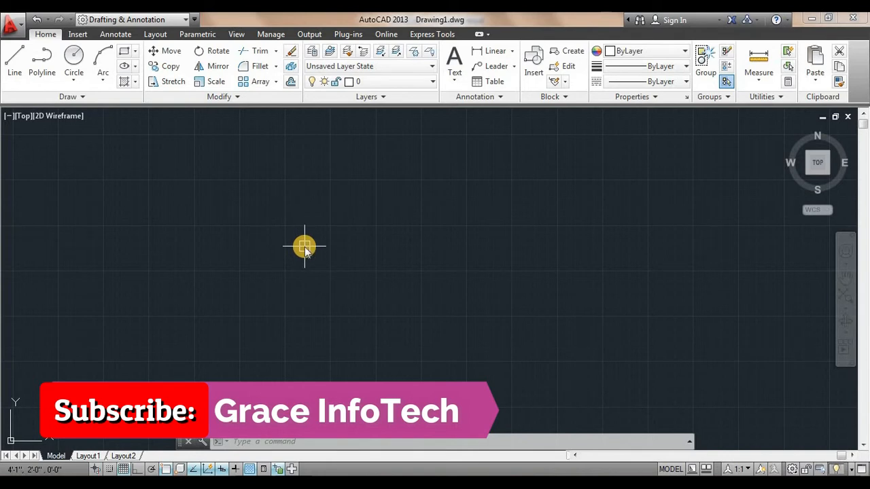
Step: Turn on Ortho mode and draw a horizontal line about 1'-5" long in the empty drawing
type("L")
key("Return")
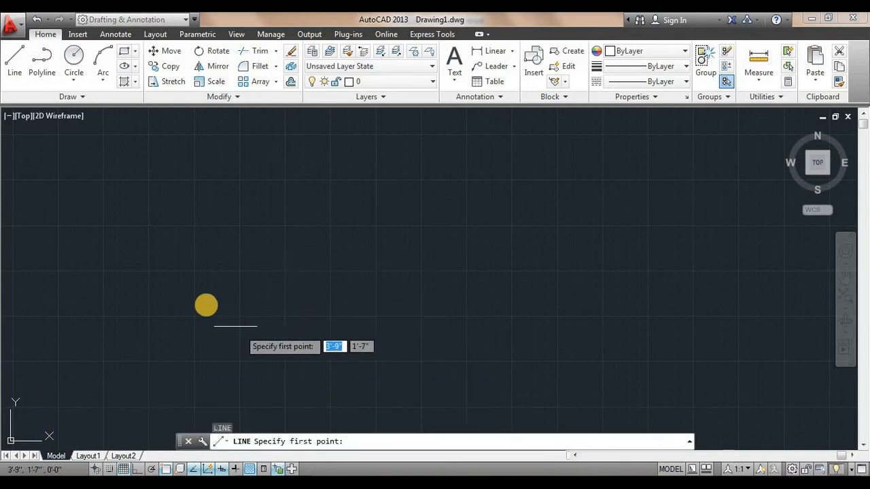
left_click(194, 293)
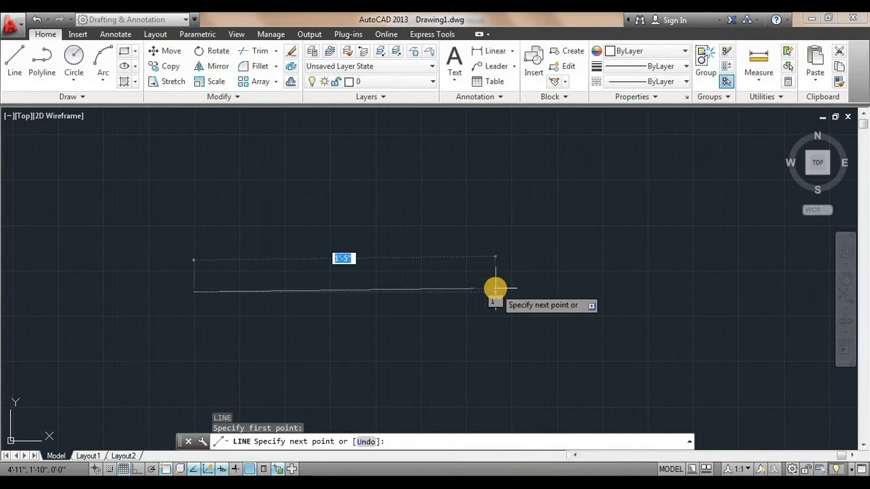
key("F8")
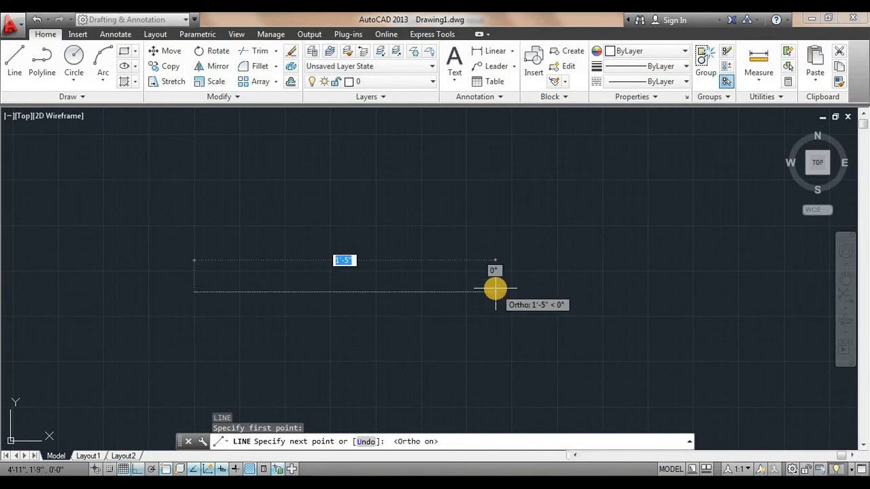
left_click(495, 290)
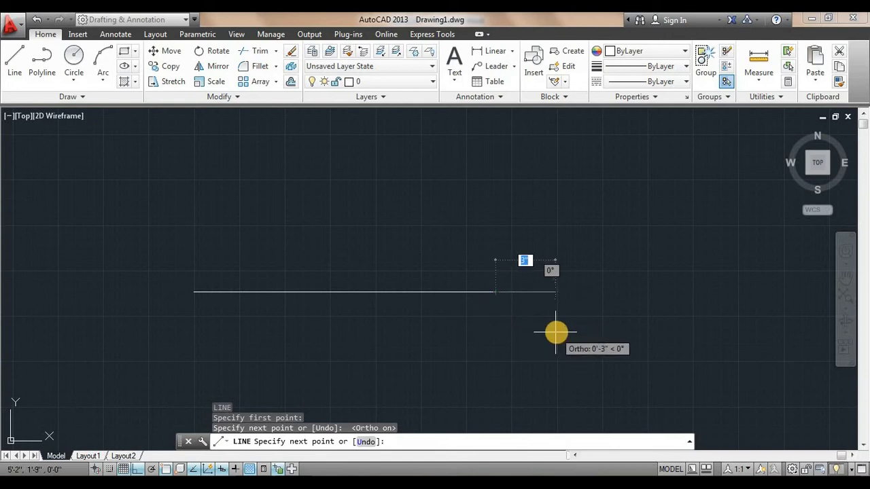
key("Escape")
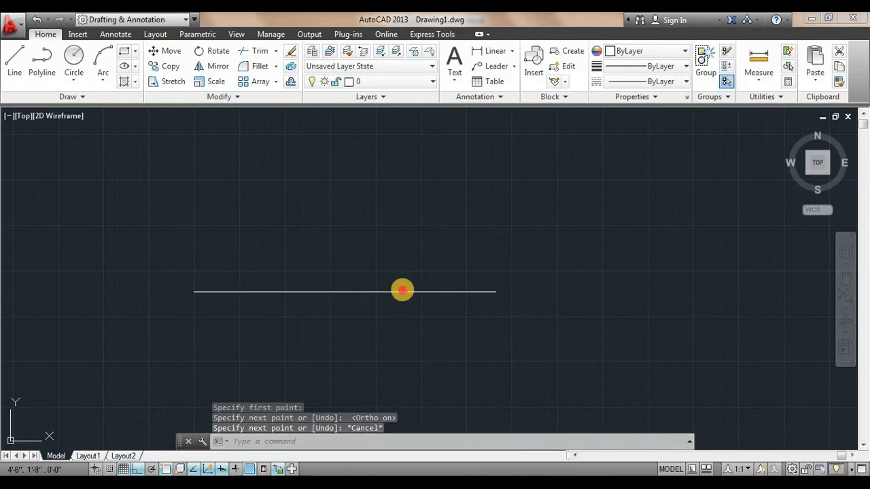
Step: Select the horizontal line to examine its endpoints and midpoint, and clear the selection
left_click(402, 291)
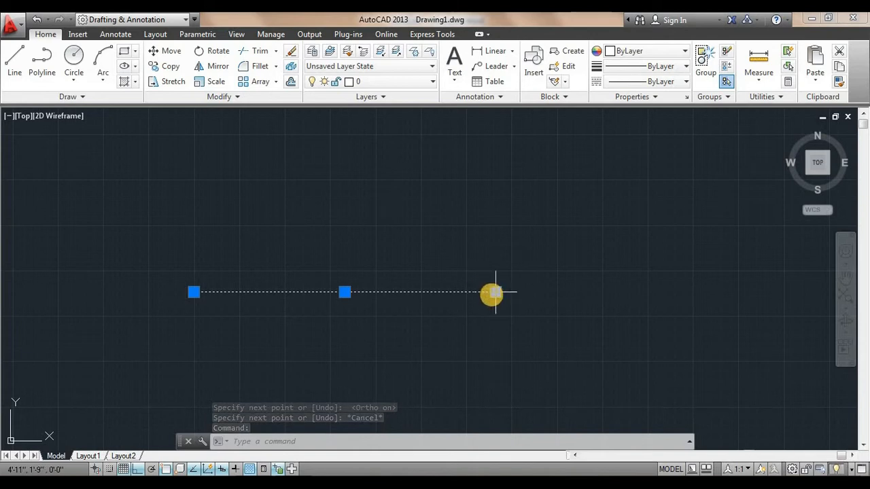
mouse_move(494, 294)
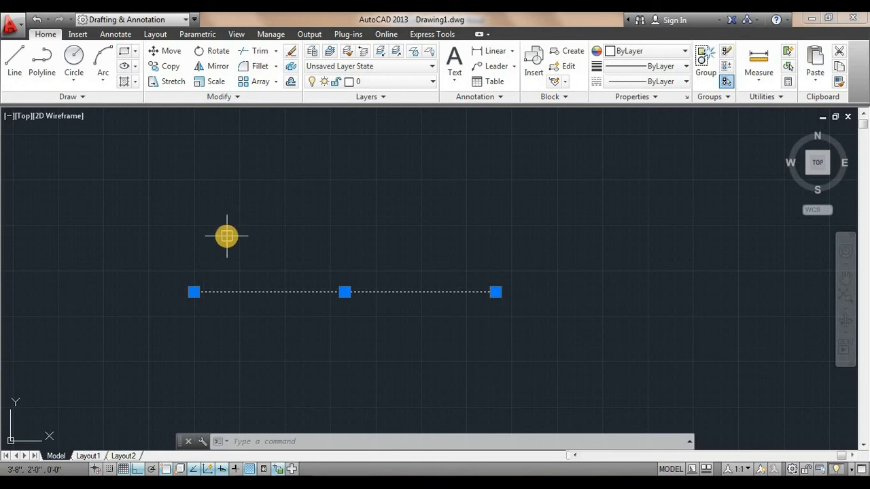
key("Escape")
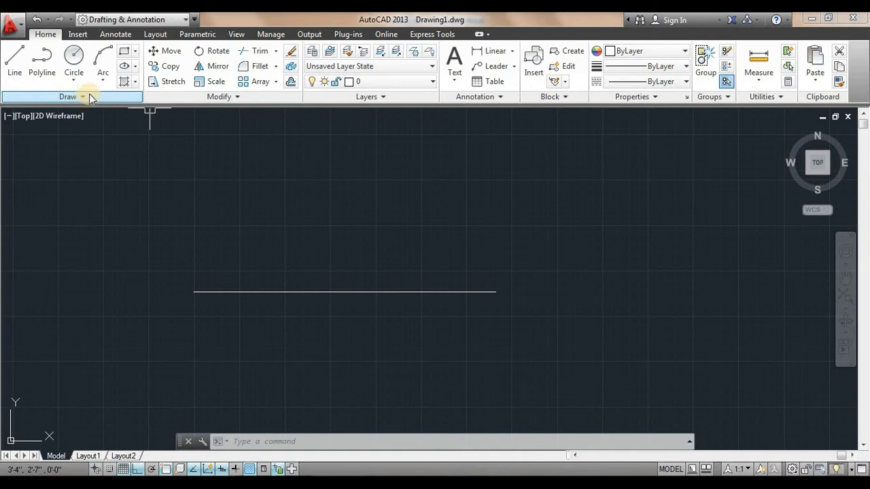
Step: Look through the dimension types available for annotating the drawing
left_click(117, 36)
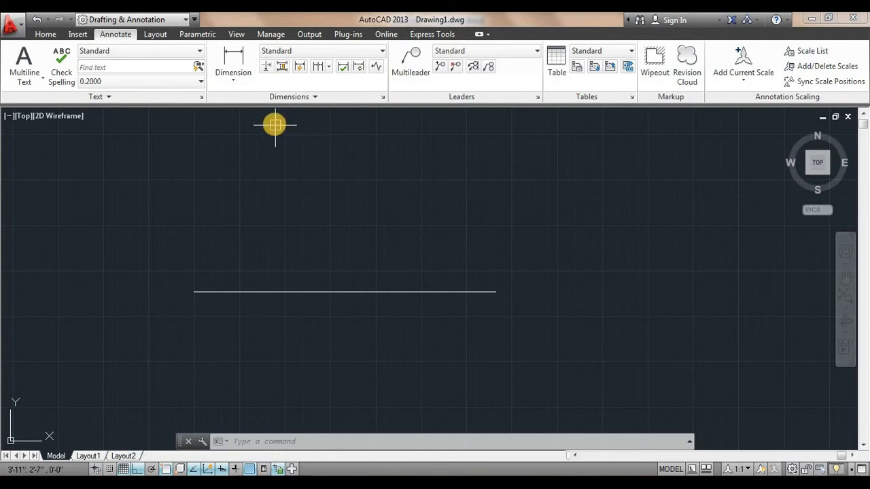
left_click(235, 82)
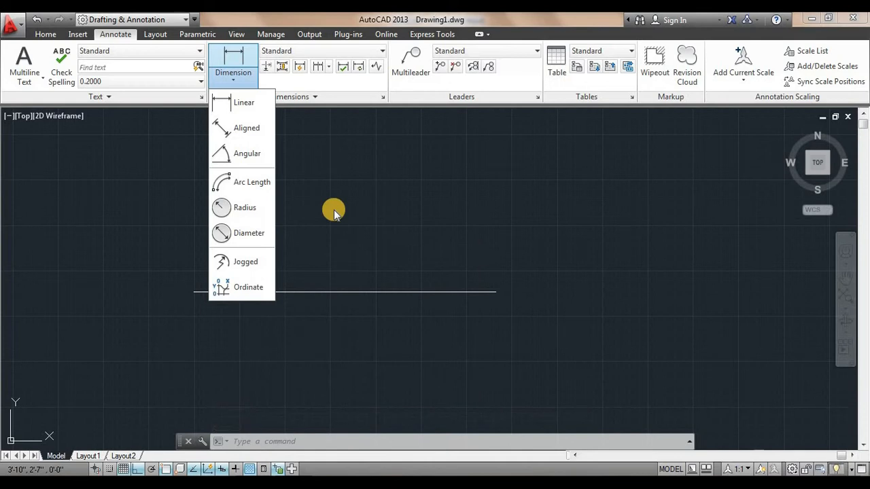
left_click(303, 150)
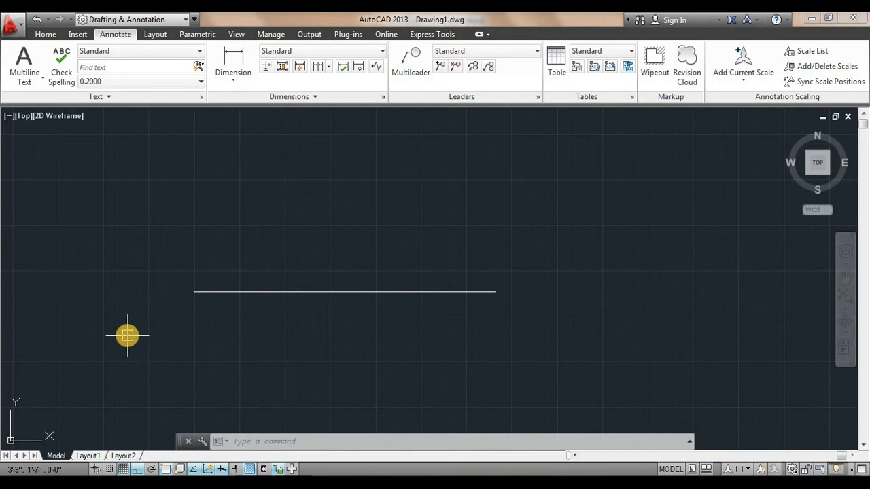
Step: Draw a 15' by 25' rectangle beside the horizontal line
left_click(264, 293)
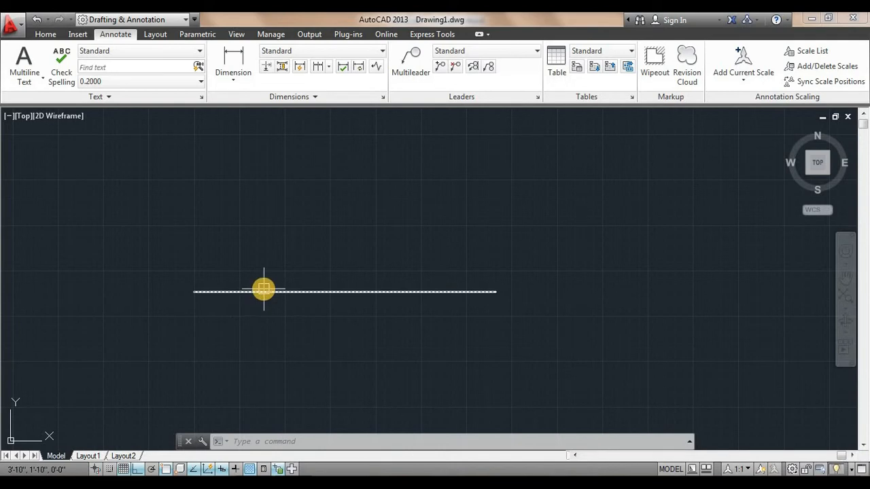
scroll(347, 309, "down", 4)
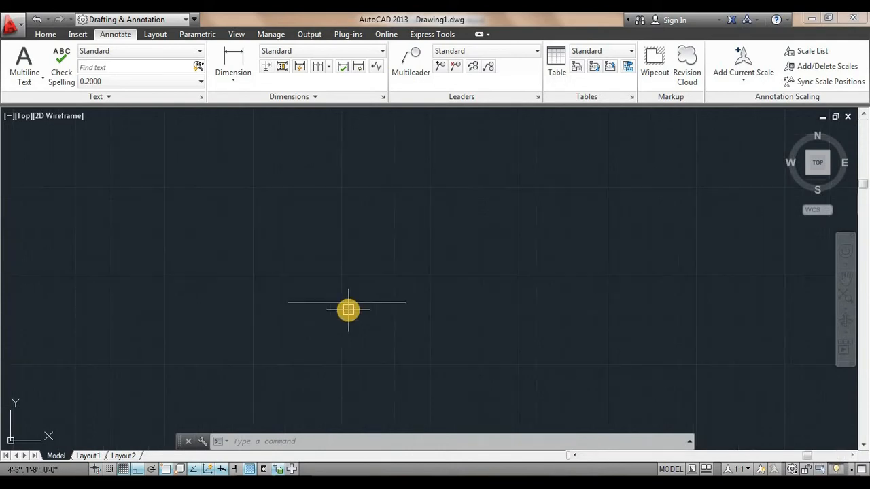
middle_click_drag(347, 309, 277, 309)
scroll(464, 324, "up", 2)
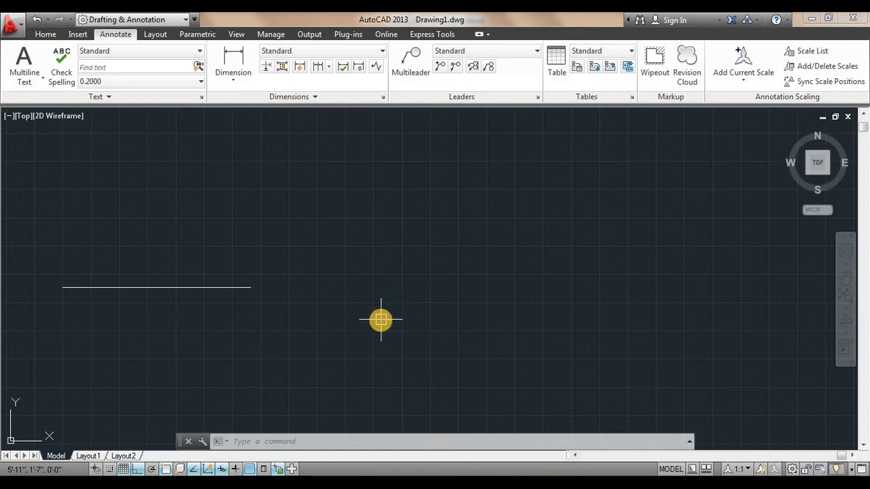
type("r")
type("c")
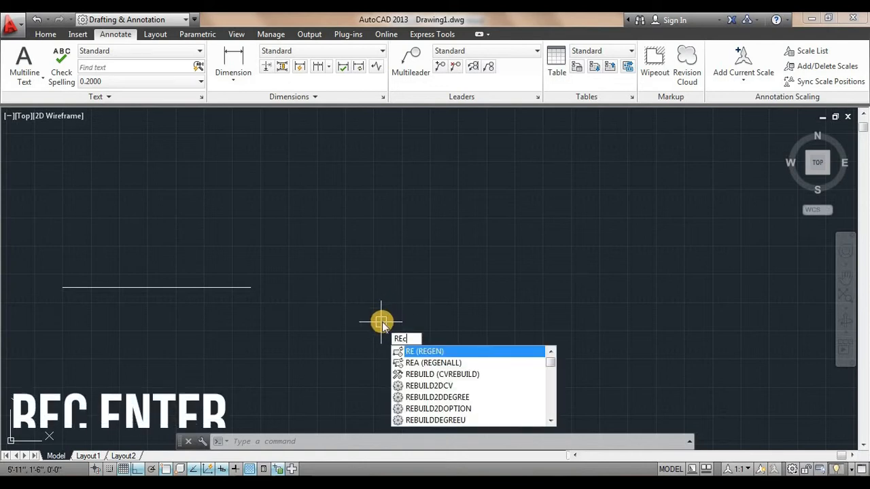
key("Return")
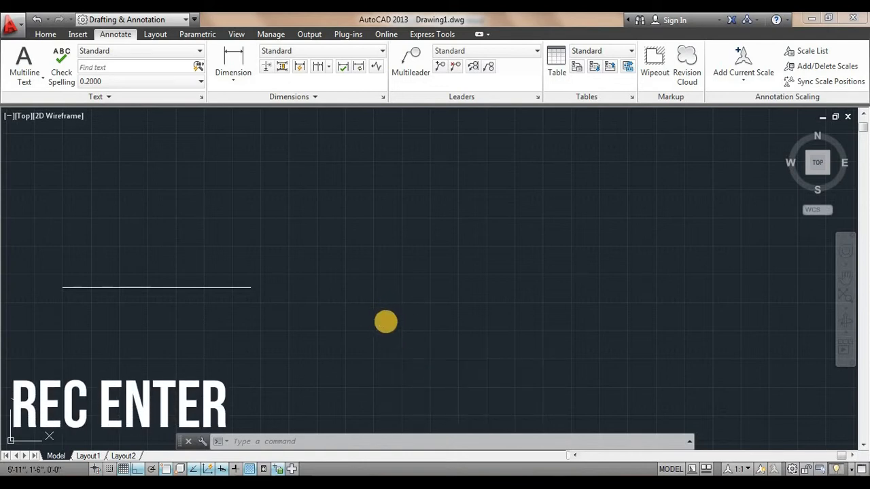
left_click(325, 143)
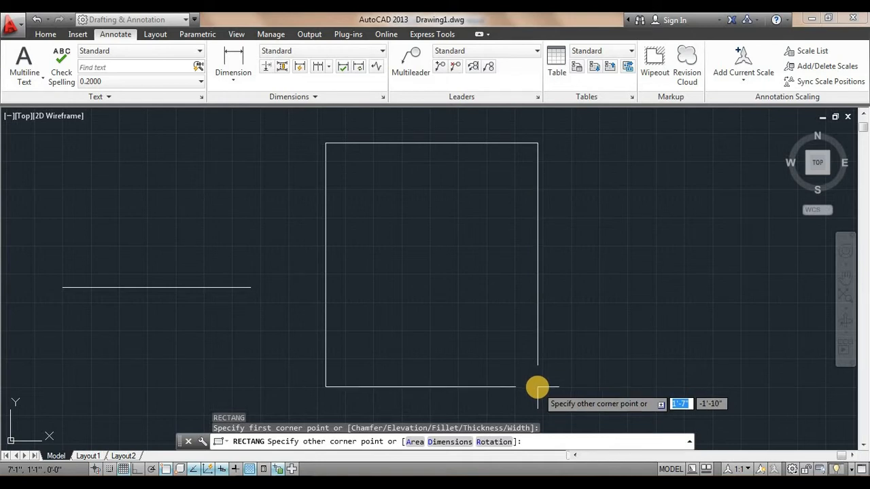
type("15")
key("Tab")
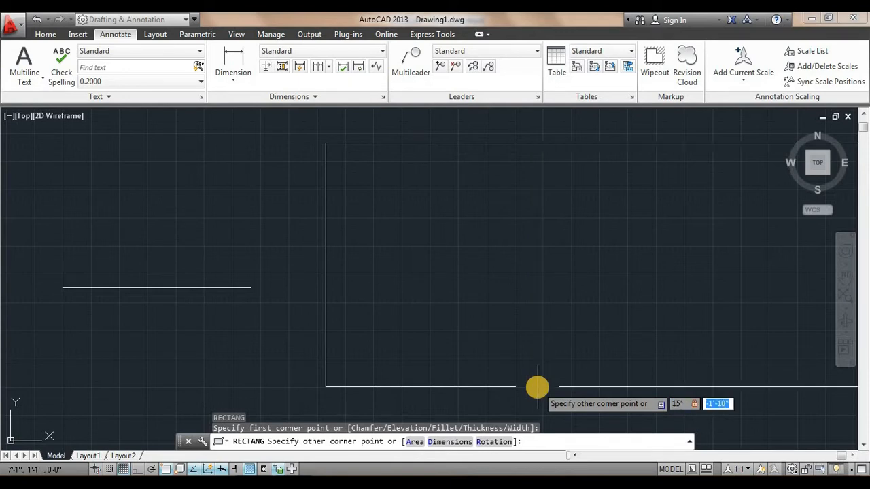
type("25'")
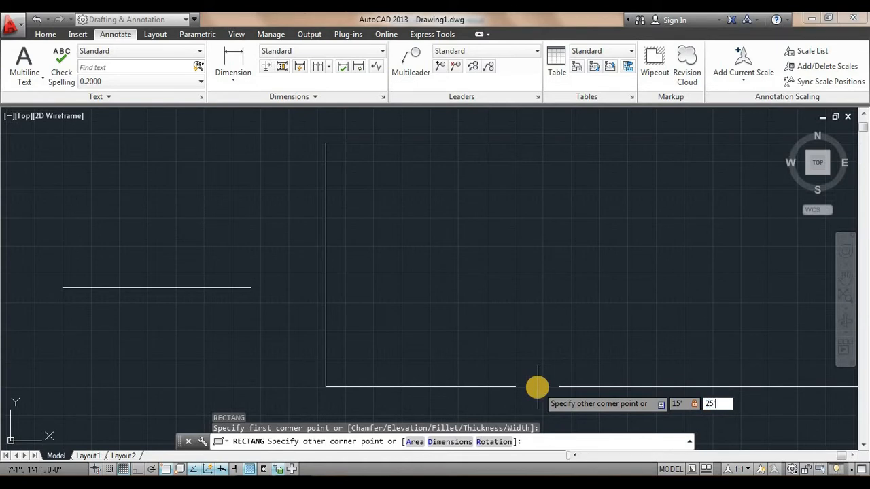
key("Return")
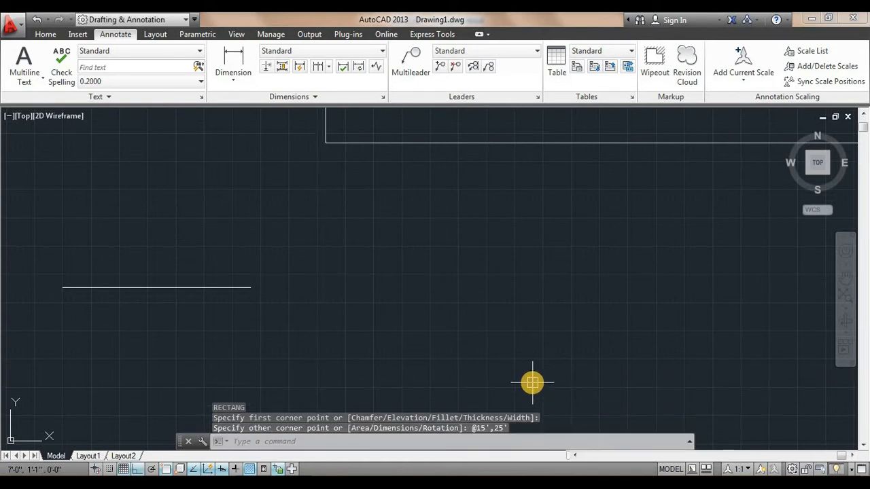
Step: Delete the short horizontal line near the rectangle's lower-left corner
type("z")
key("Return")
type("e")
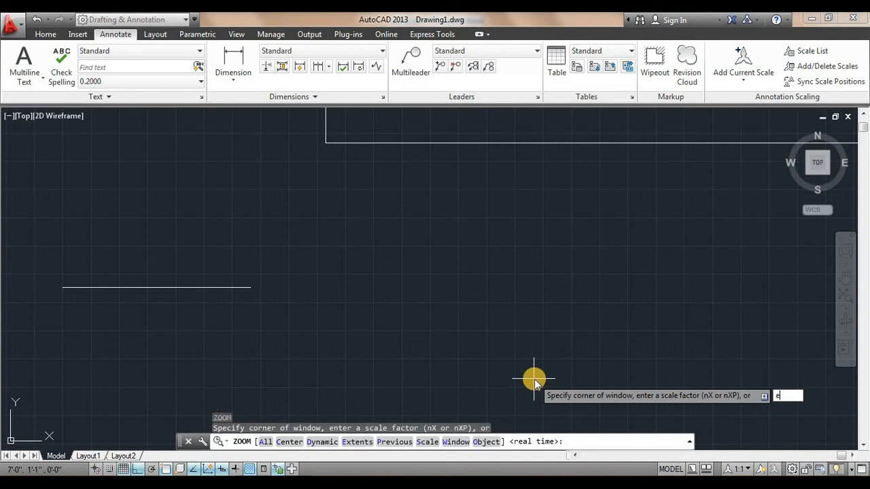
key("Return")
scroll(506, 350, "down", 2)
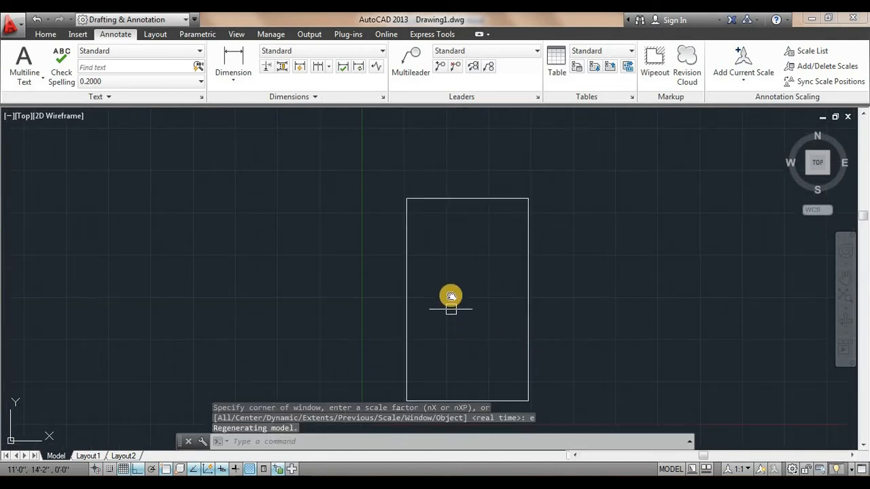
middle_click_drag(450, 302, 450, 236)
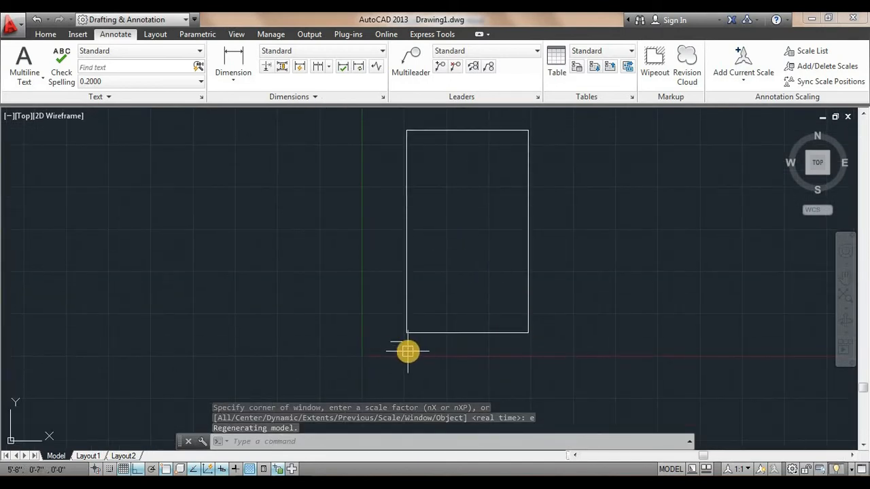
left_click(401, 342)
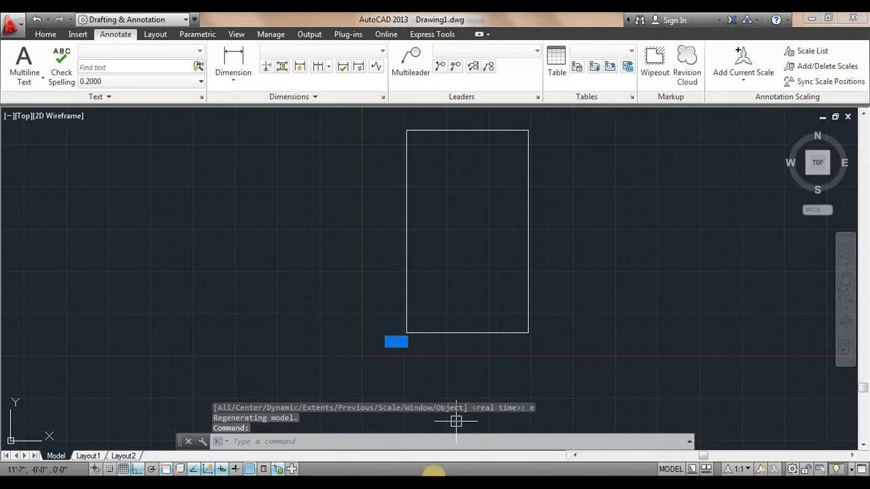
key("Delete")
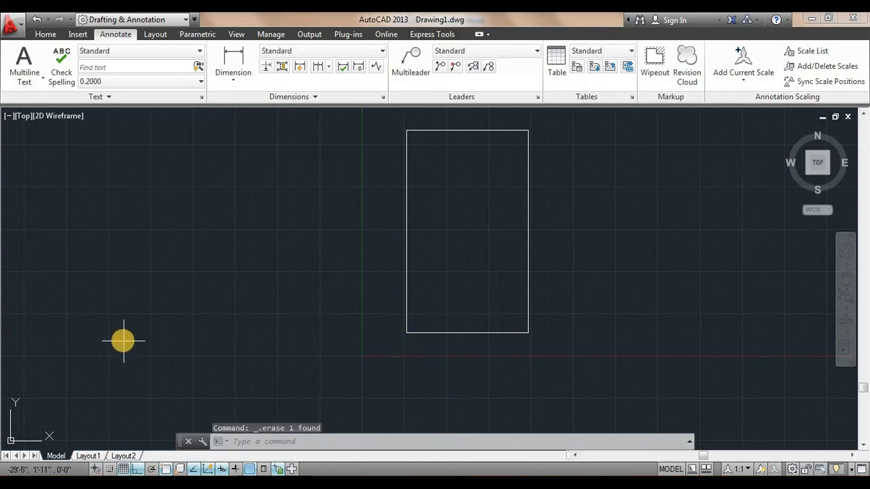
Step: Draw a horizontal line 35' long to the left of the rectangle, level with its lower edge
type("l")
key("Return")
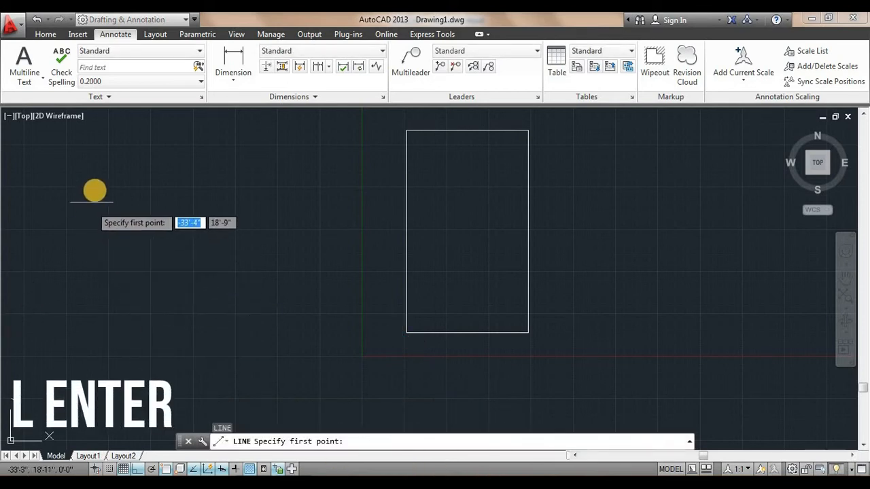
left_click(86, 330)
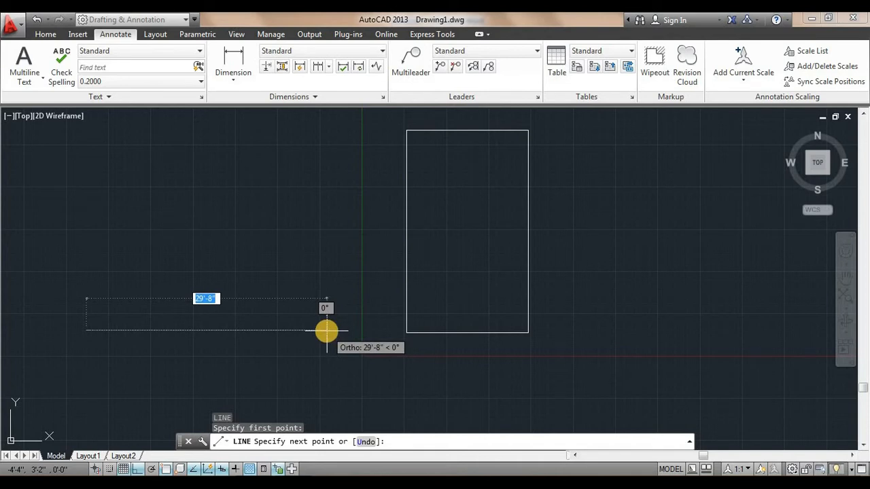
type("35'")
key("Return")
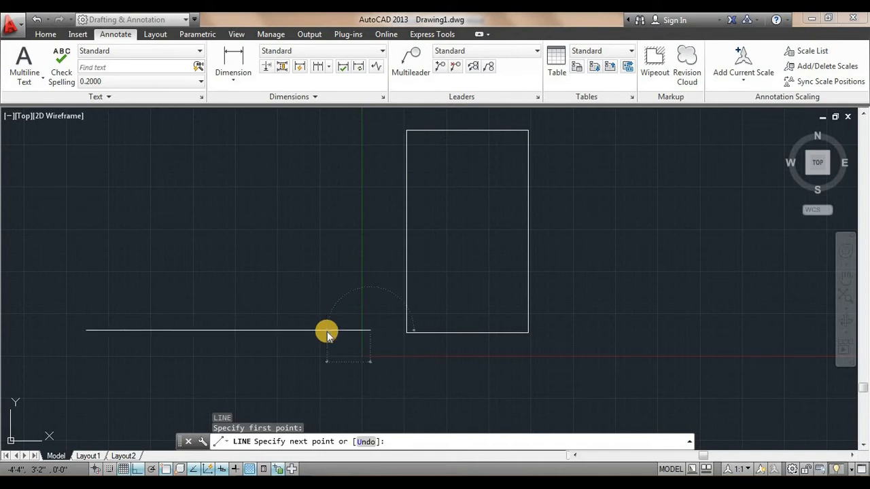
key("Escape")
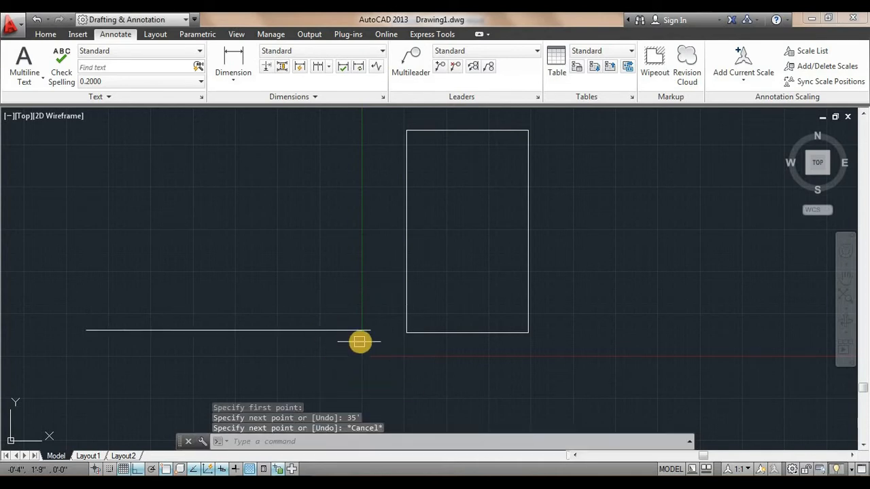
Step: Review the list of dimension types again with the new line and rectangle in view
middle_click_drag(344, 250, 316, 268)
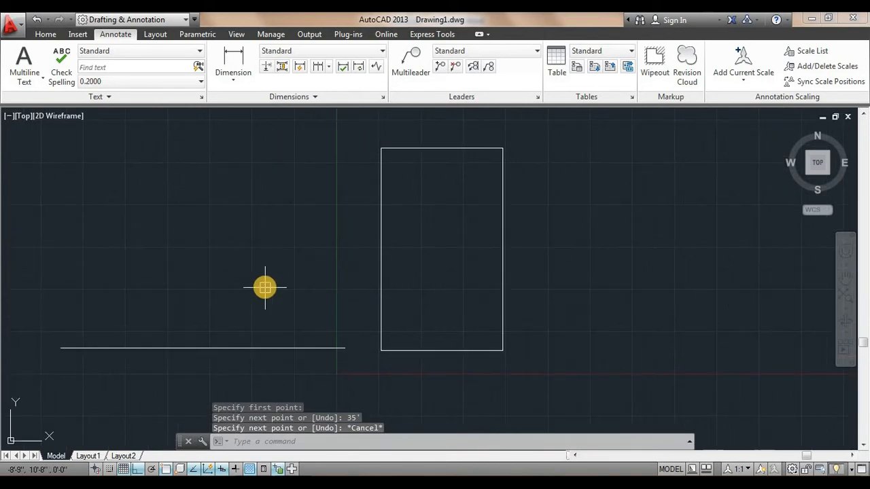
left_click(232, 81)
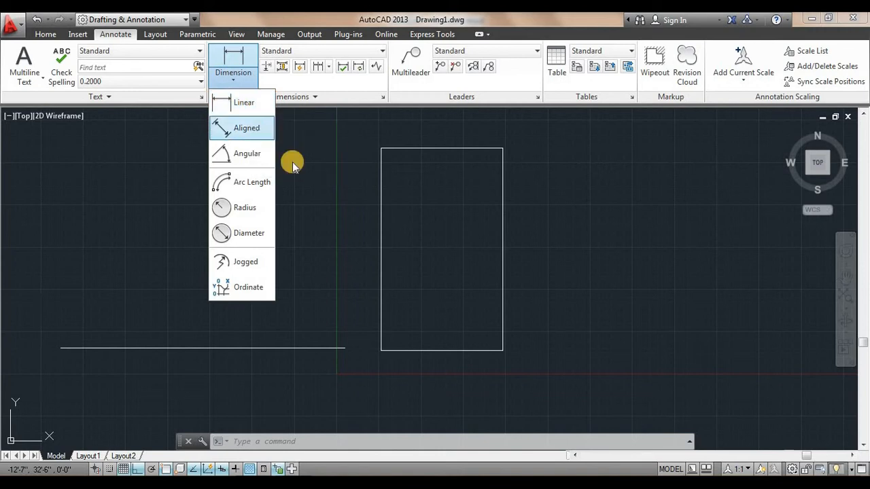
left_click(298, 192)
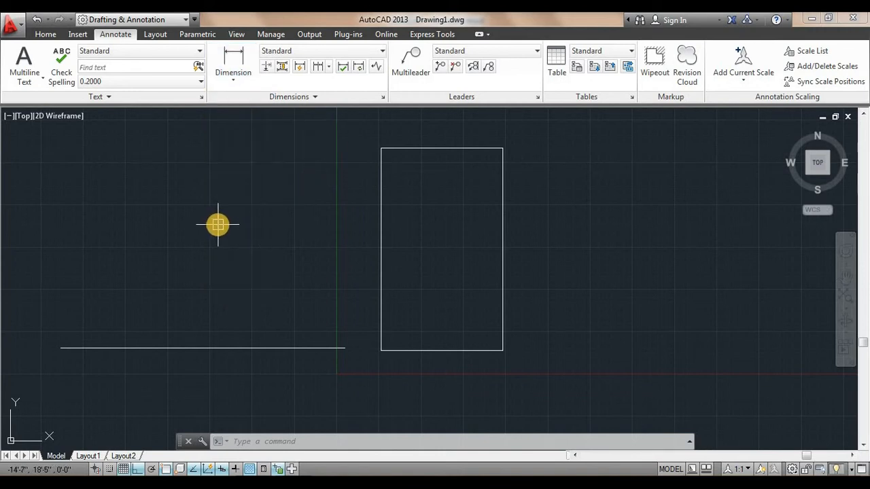
Step: Add a linear dimension to the rectangle's upper edge, with the dimension line about 2' above it
type("DLI")
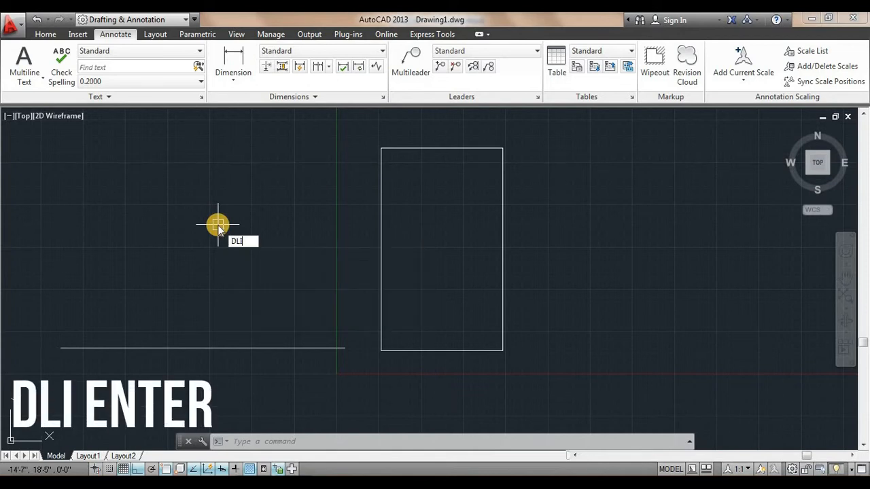
key("Return")
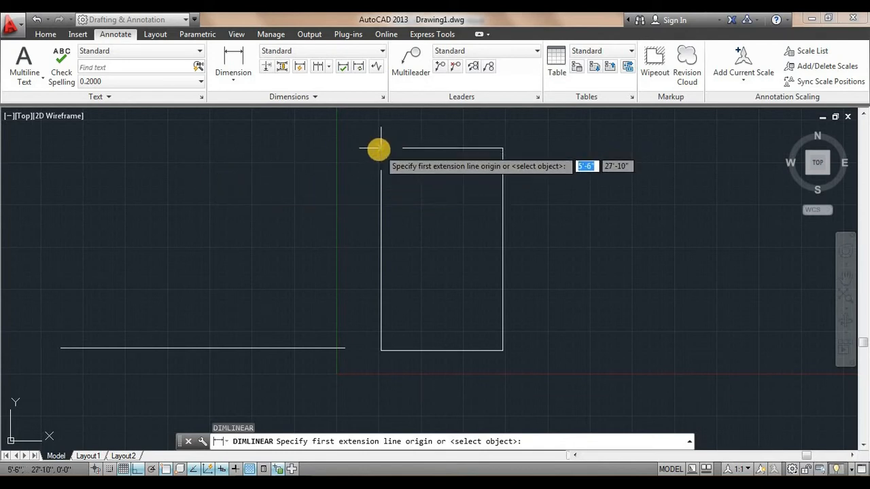
scroll(378, 148, "up", 2)
middle_click_drag(387, 156, 316, 169)
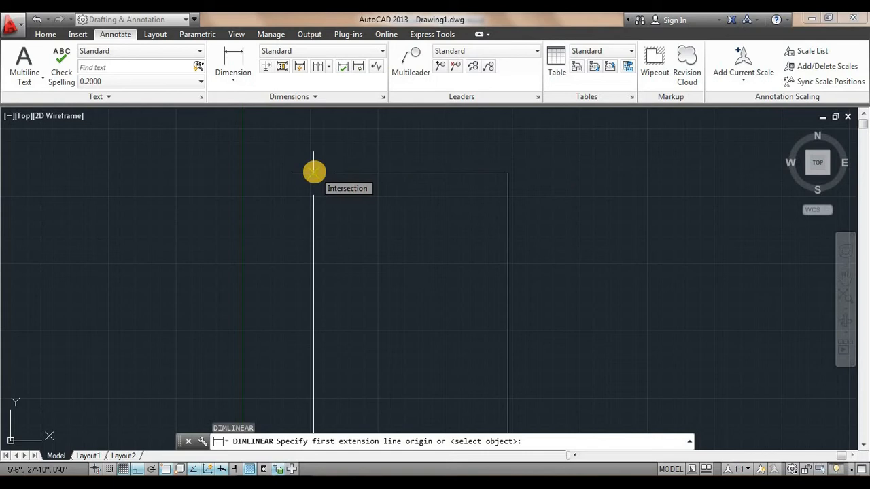
left_click(313, 172)
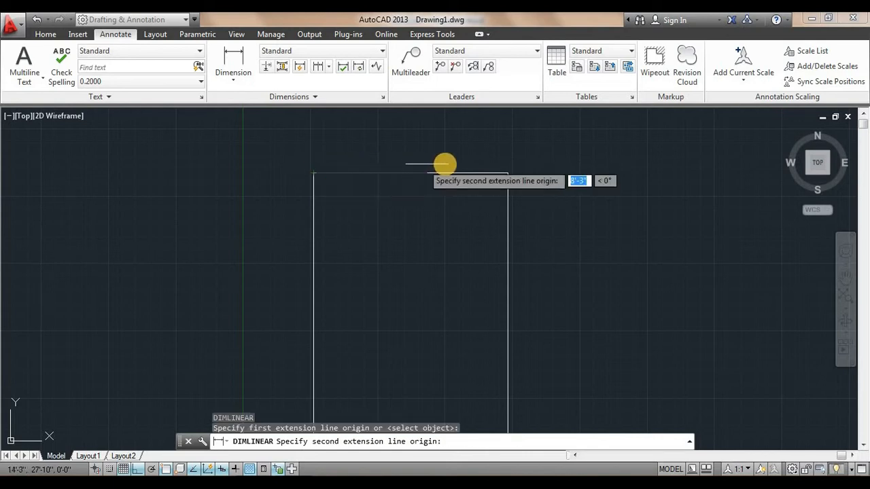
left_click(507, 171)
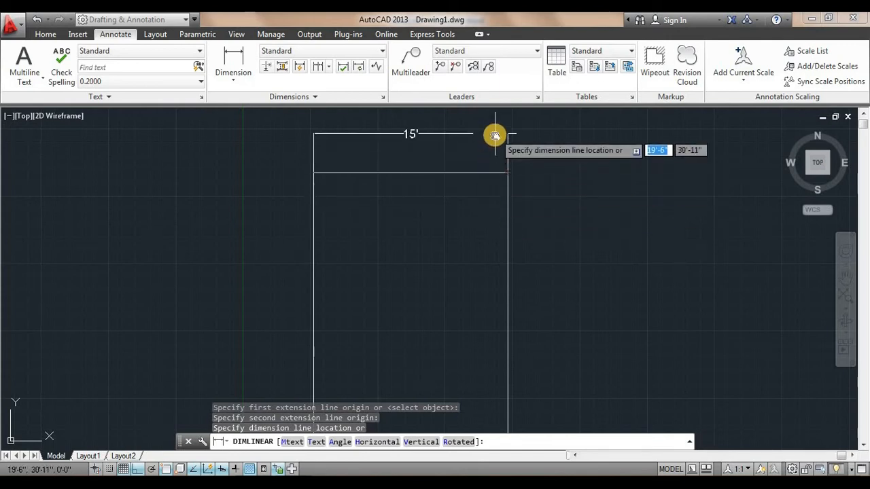
middle_click_drag(491, 133, 488, 163)
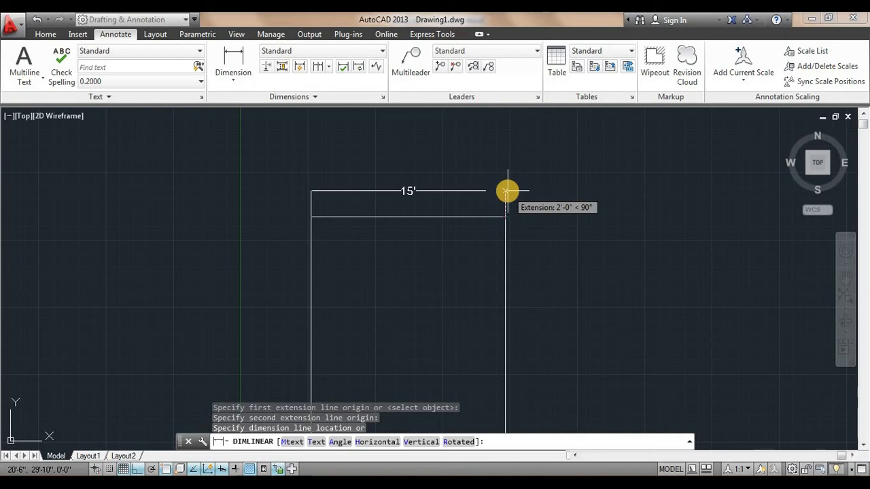
left_click(507, 191)
Step: Add a vertical linear dimension to the rectangle's right side, with the dimension line about 2'-10" outside it
scroll(572, 286, "down", 2)
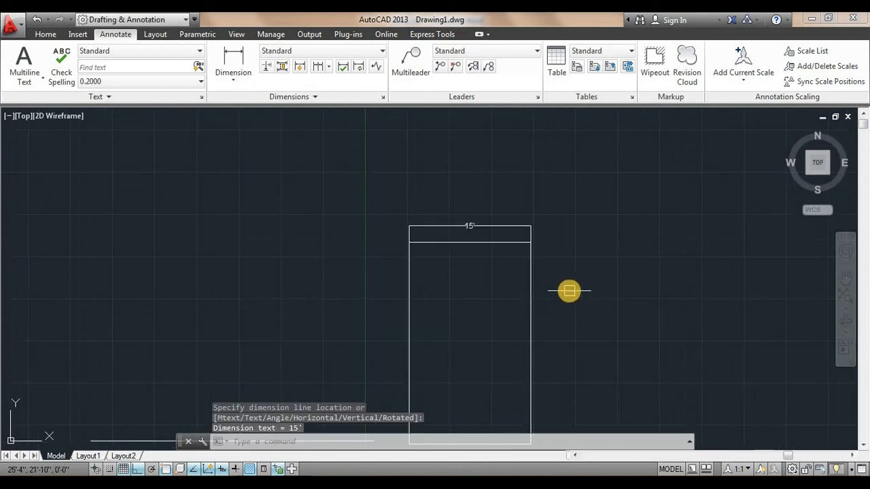
middle_click_drag(568, 291, 514, 172)
middle_click_drag(441, 161, 439, 203)
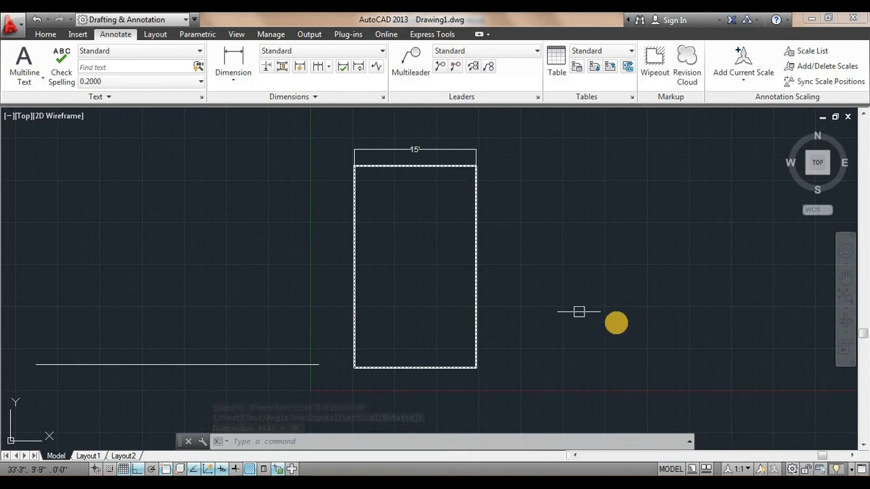
type("DIMLI")
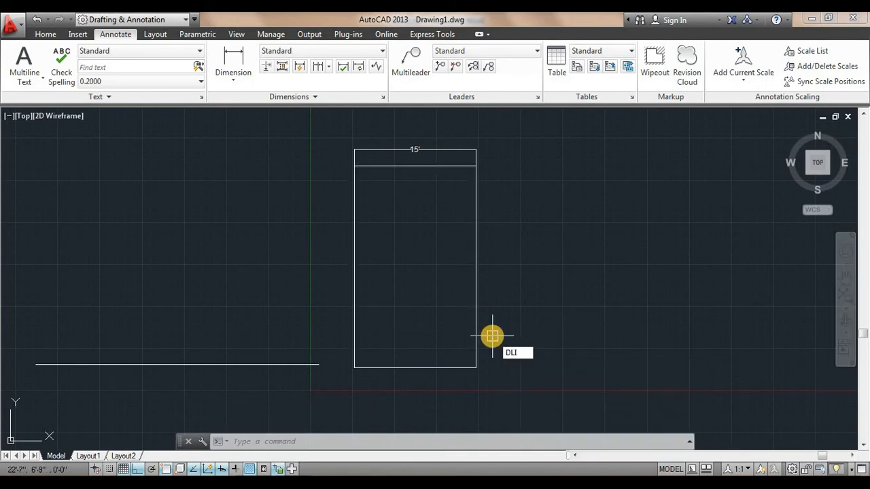
key("Return")
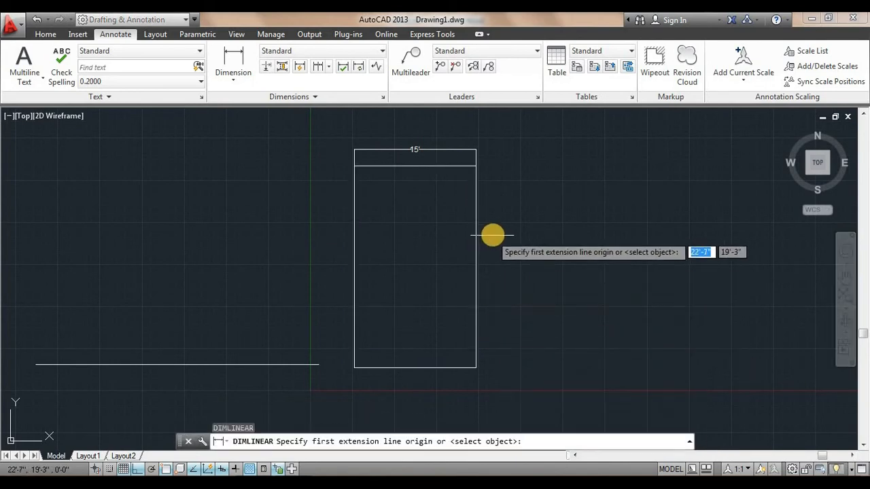
left_click(475, 367)
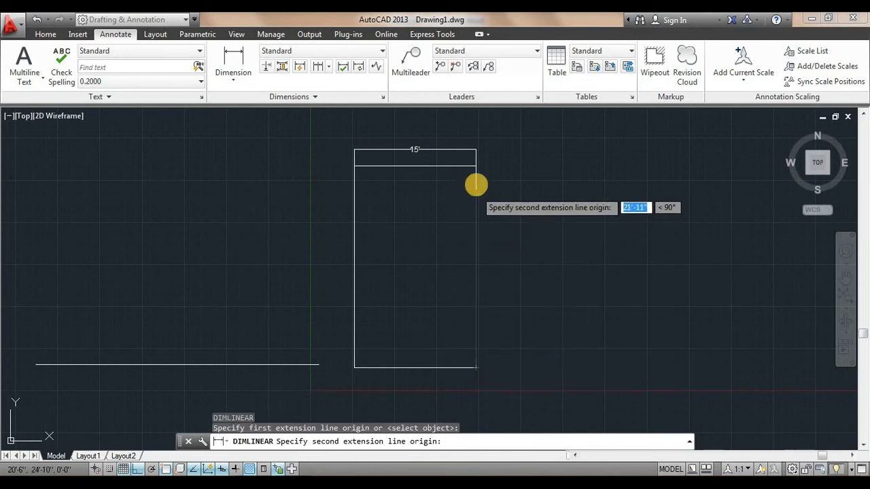
left_click(475, 165)
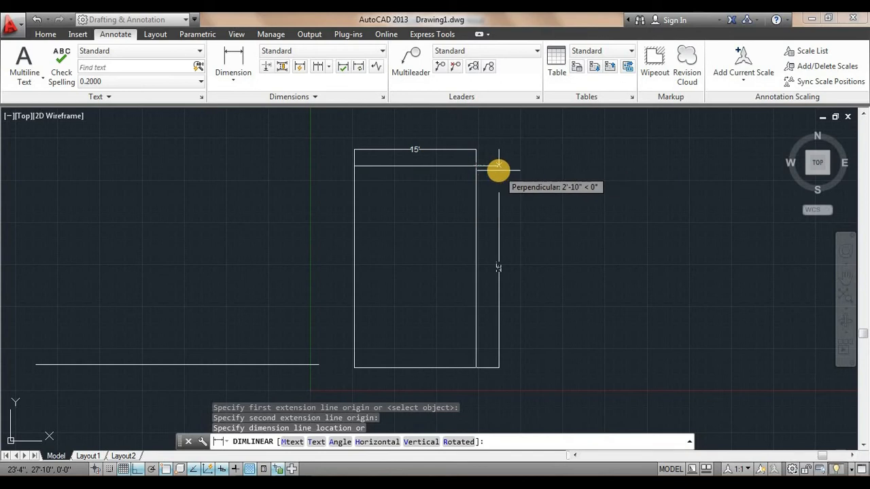
left_click(498, 178)
middle_click_drag(545, 247, 520, 249)
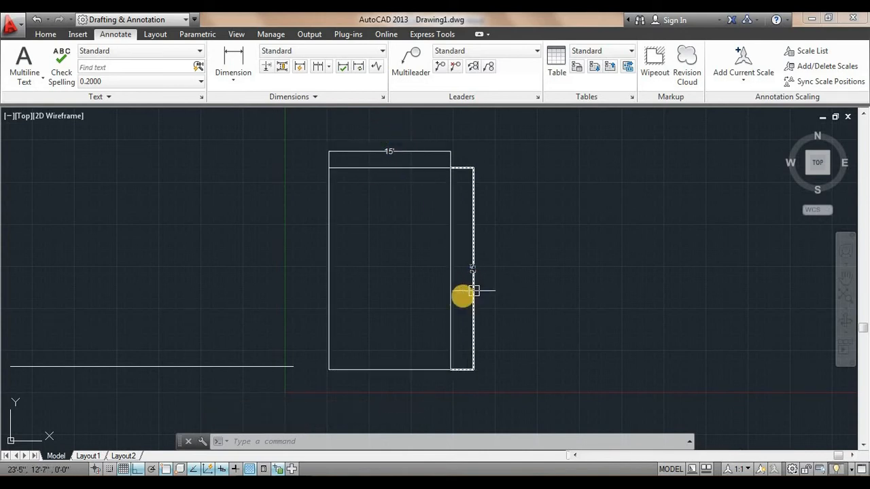
middle_click_drag(301, 286, 394, 288)
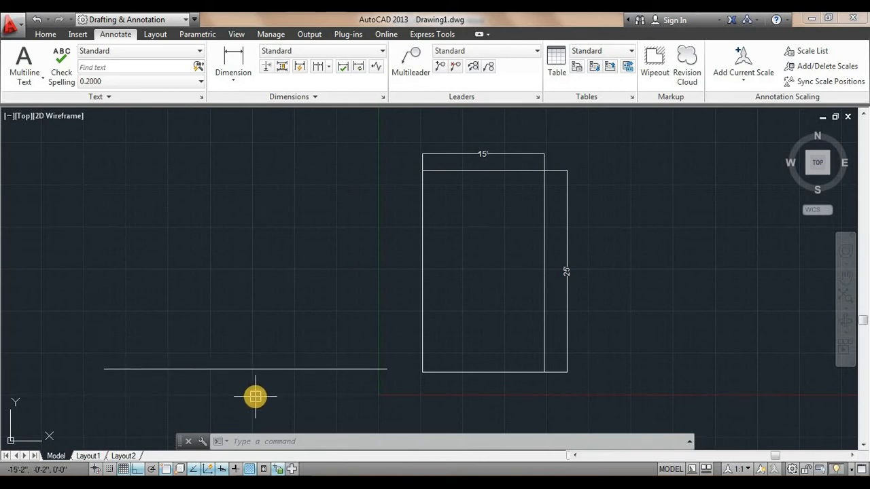
type("DLI")
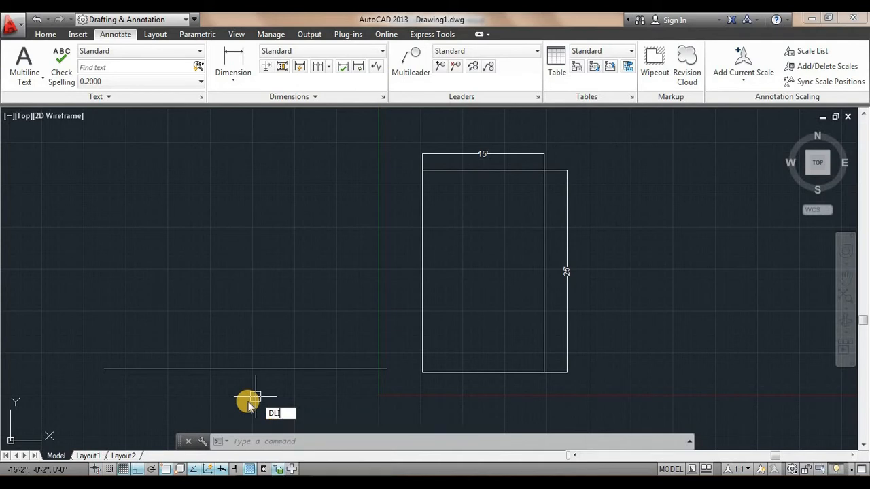
key("Escape")
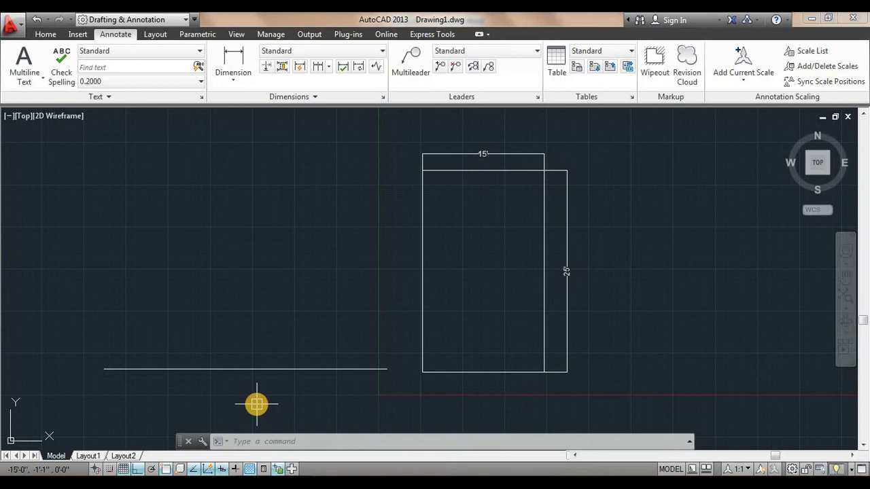
type("DIMLINEAR")
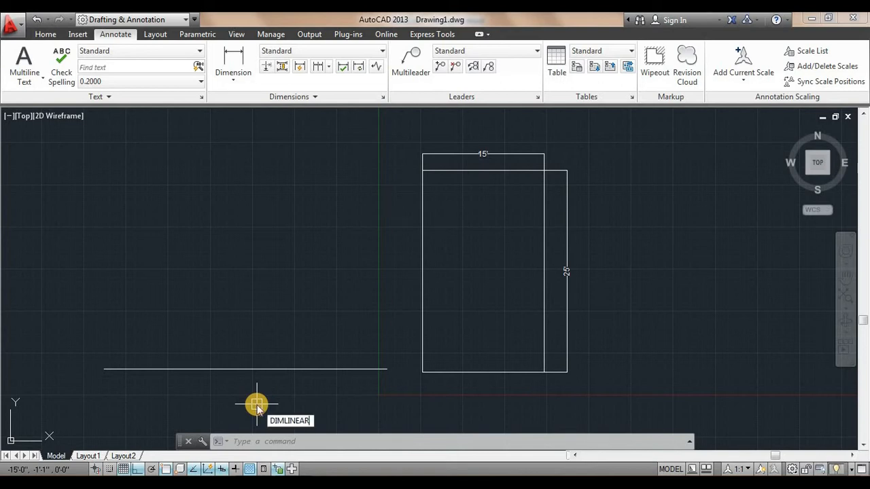
key("Return")
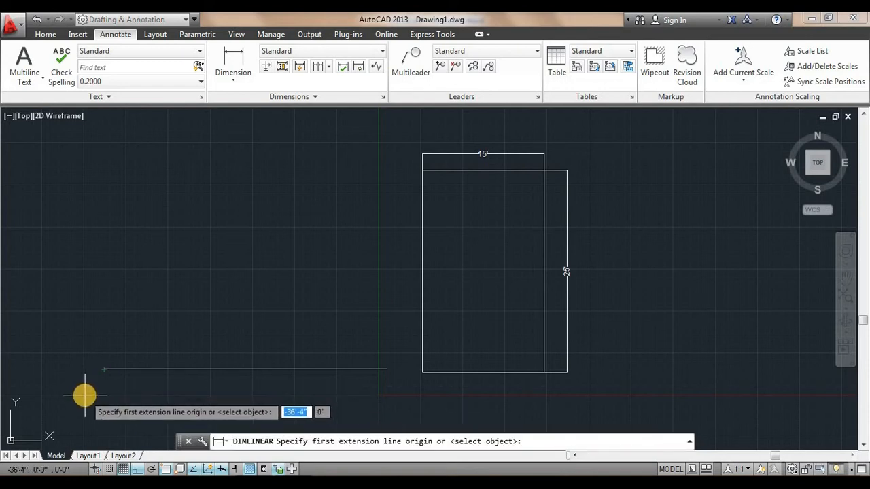
key("Escape")
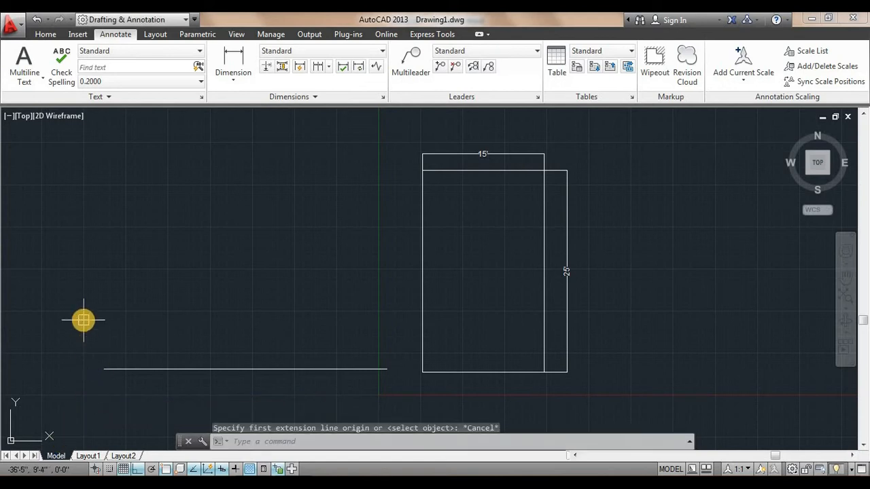
key("Up")
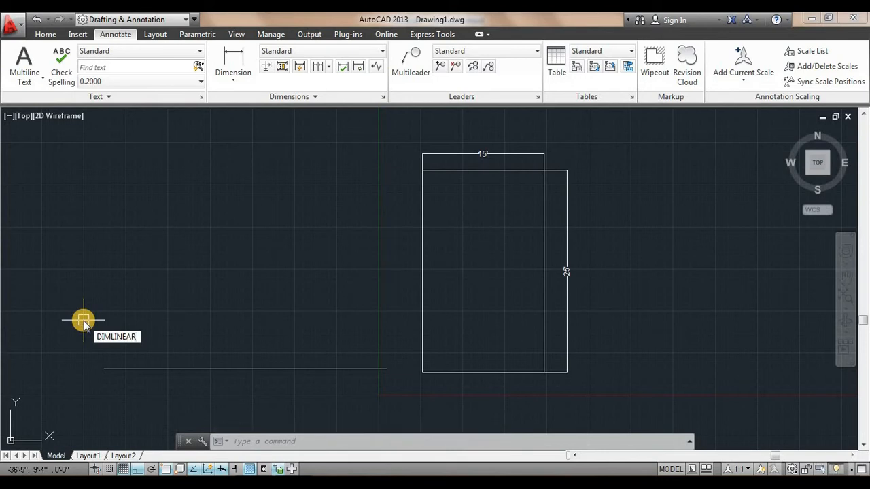
key("Up")
key("Up")
key("Up")
key("Up")
key("Up")
key("Return")
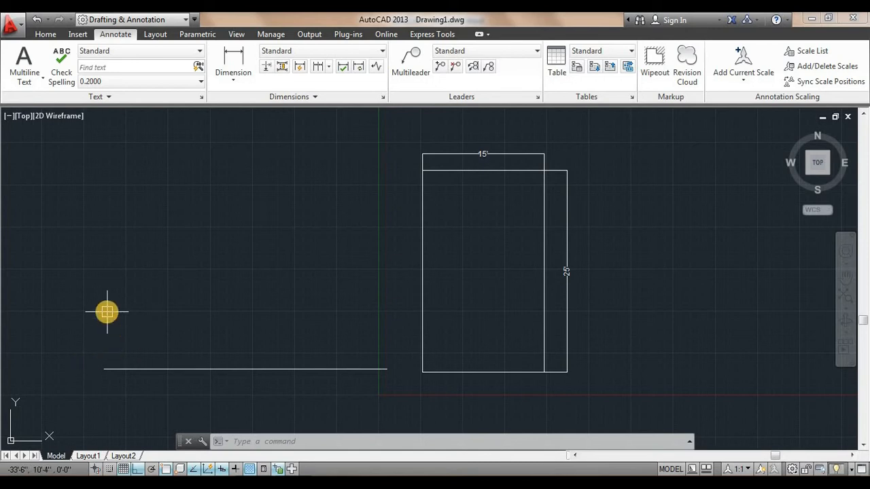
Step: Dimension the horizontal line from end to end with a linear dimension placed above it
type("dli")
key("Return")
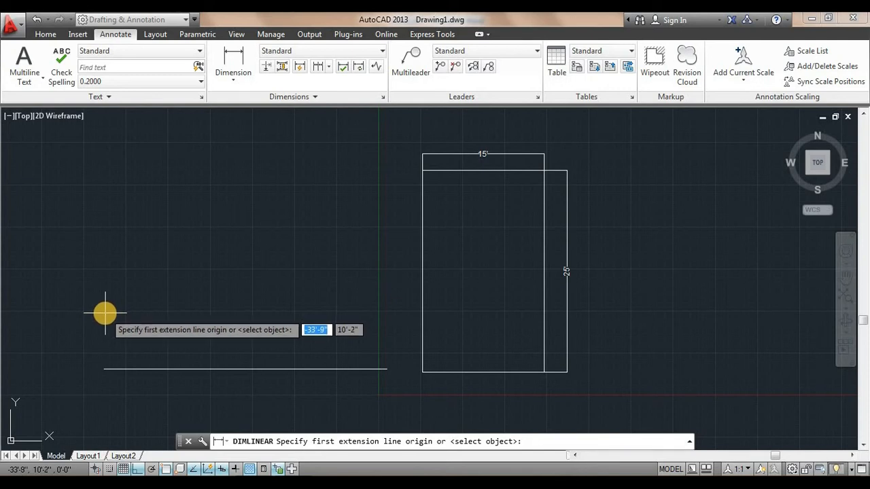
left_click(104, 368)
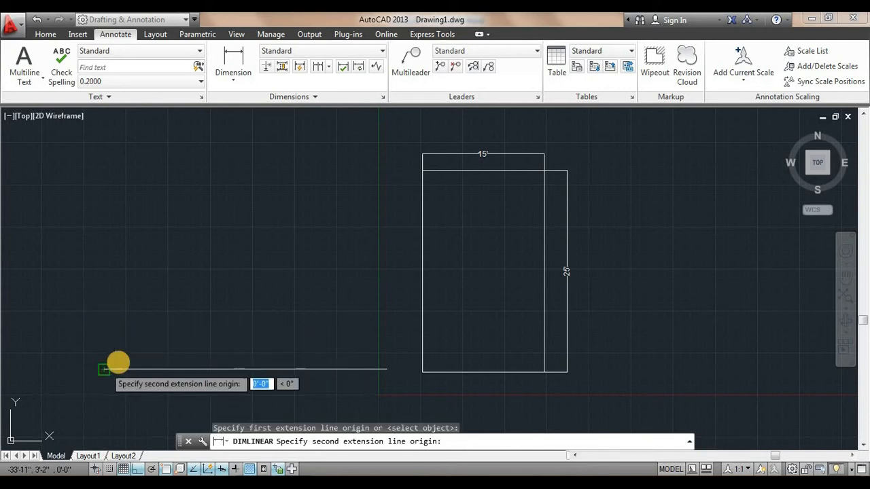
left_click(386, 369)
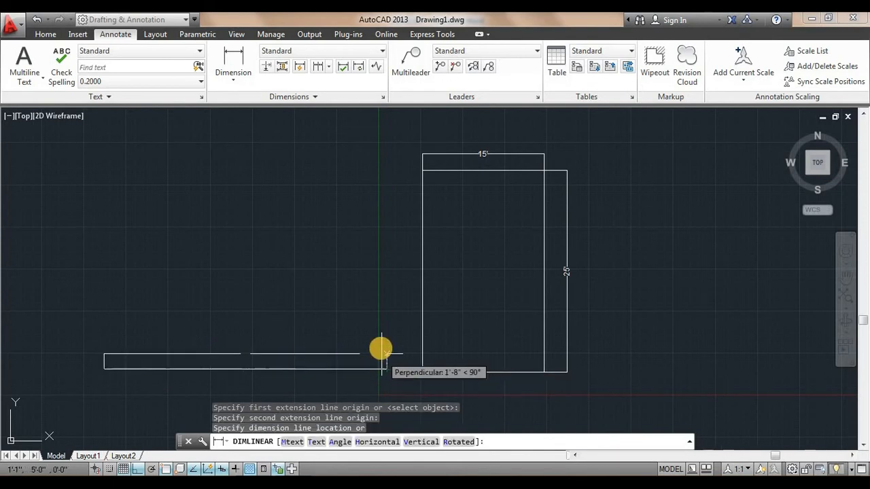
left_click(382, 336)
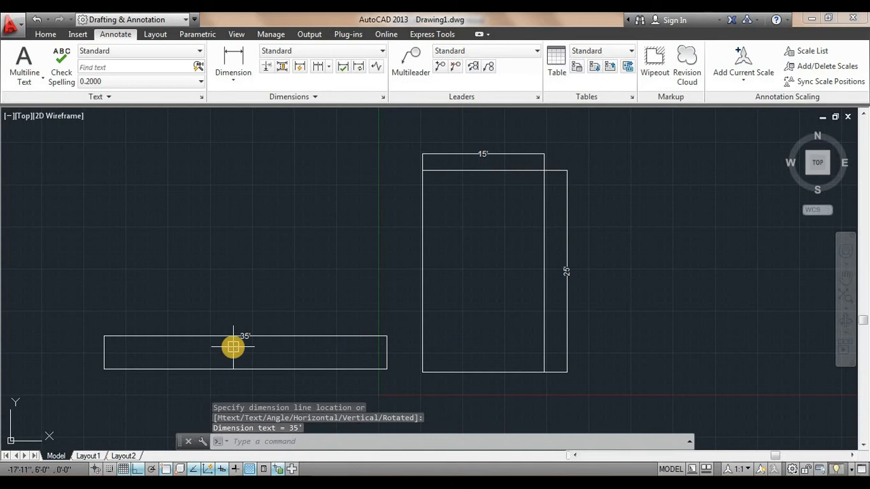
Step: Examine the text size and legibility of the three linear dimensions on the line and the rectangle
scroll(235, 349, "up", 2)
middle_click_drag(315, 306, 346, 288)
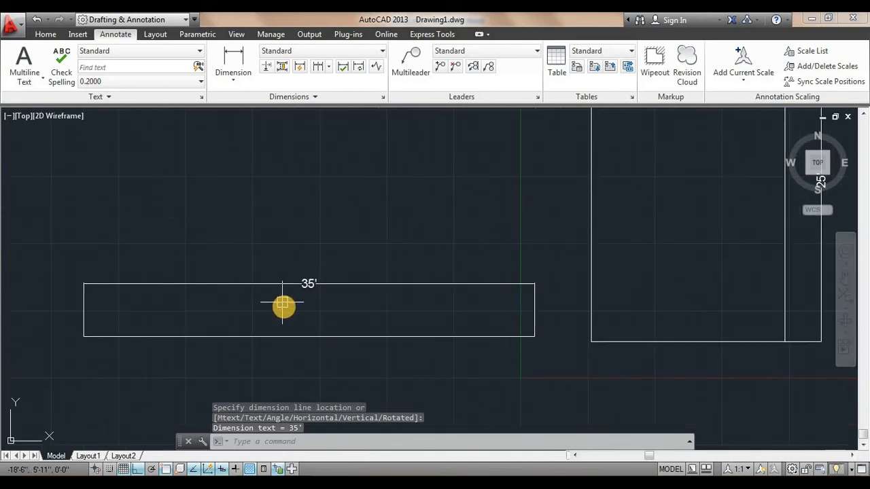
middle_click_drag(296, 314, 347, 317)
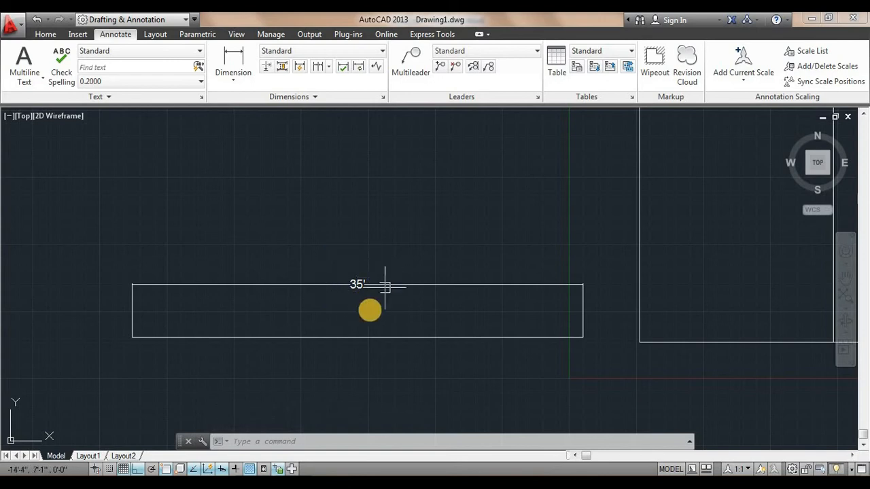
scroll(381, 314, "down", 4)
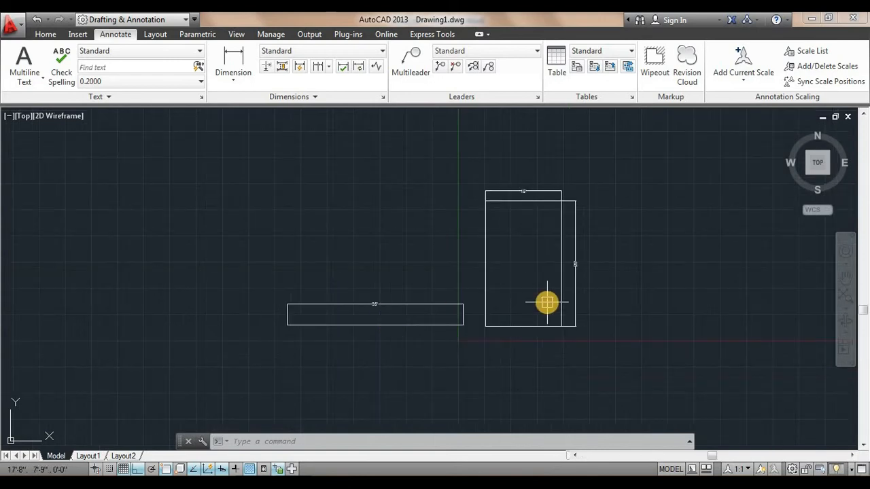
middle_click_drag(547, 303, 472, 305)
scroll(480, 285, "up", 4)
scroll(480, 286, "up", 2)
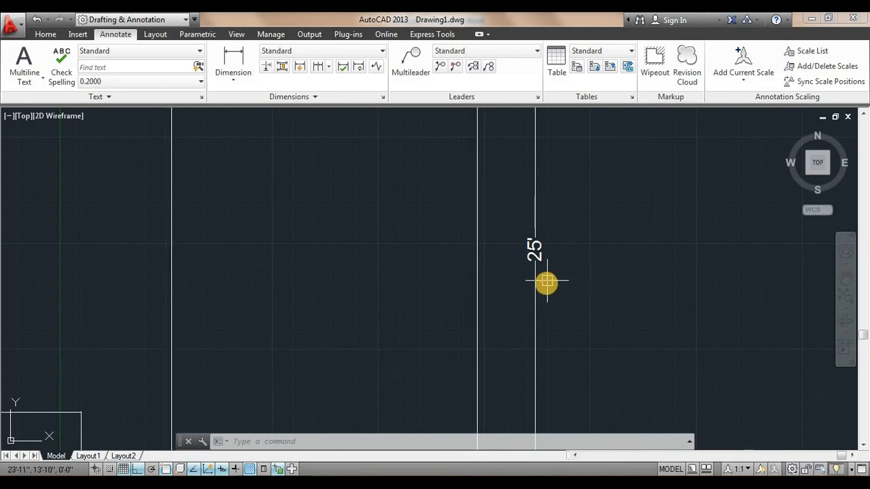
scroll(547, 282, "down", 4)
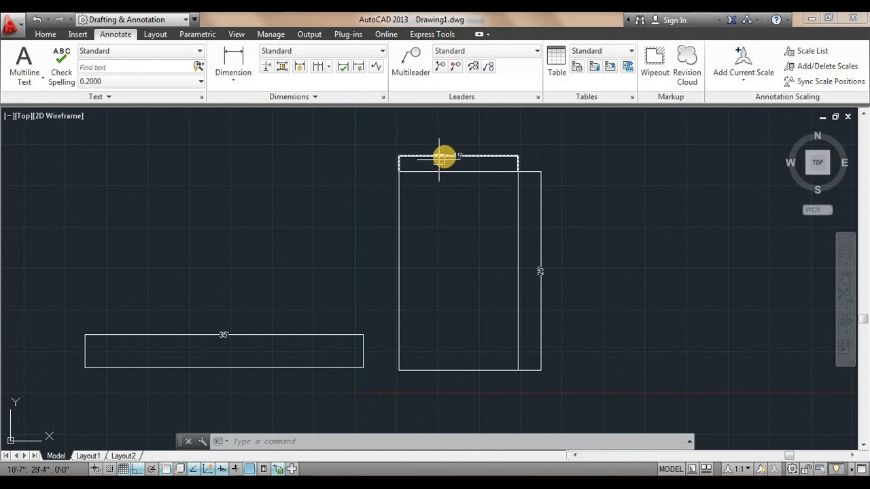
scroll(439, 158, "up", 9)
scroll(471, 157, "down", 7)
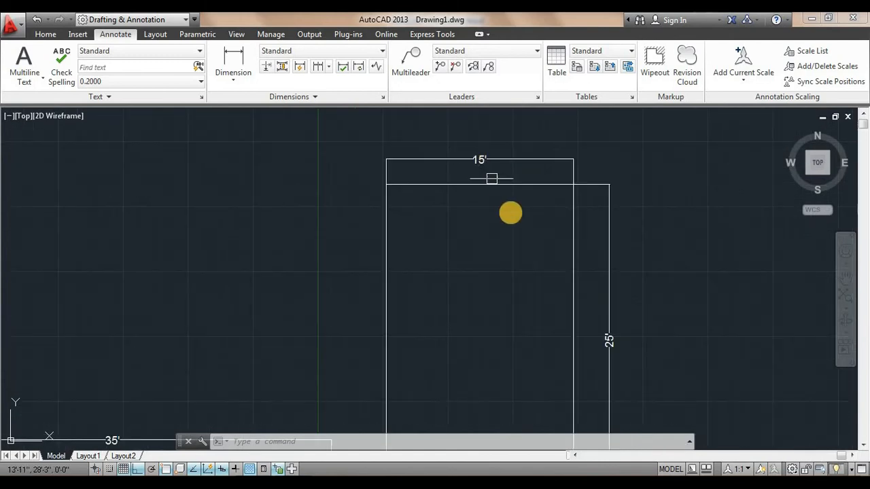
scroll(503, 204, "down", 4)
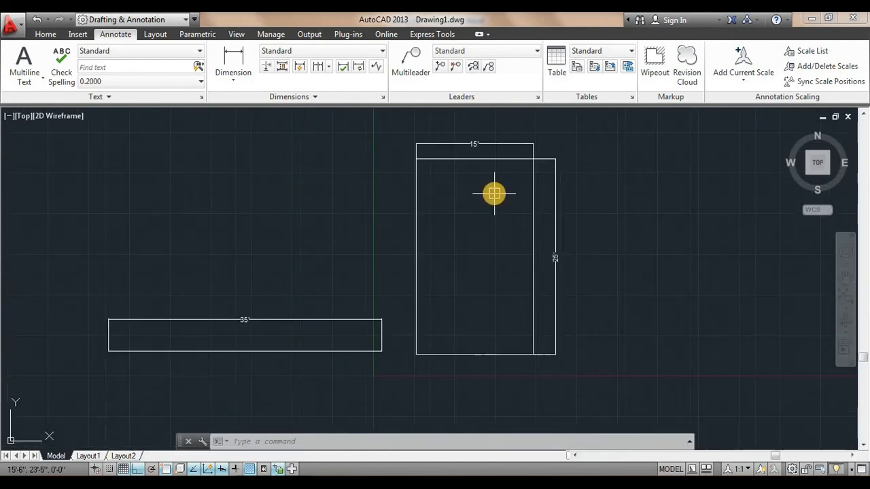
middle_click_drag(491, 235, 504, 216)
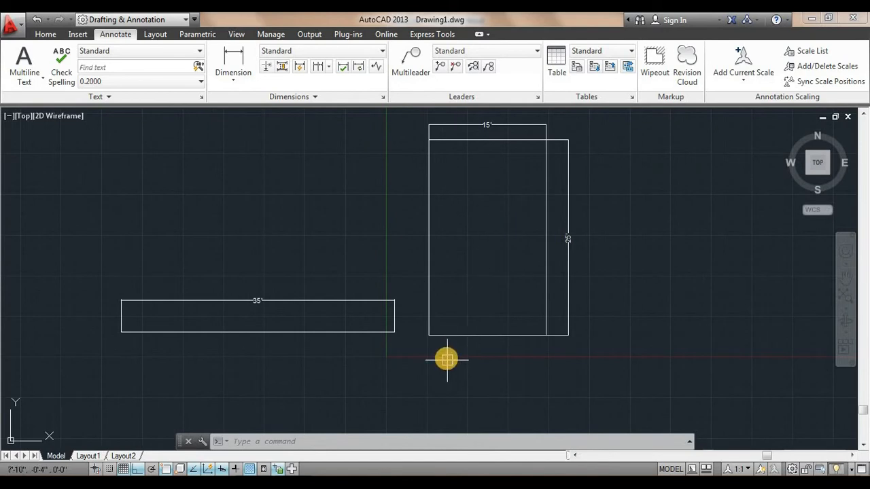
Step: Modify the Standard dimension style's text height to 10 and make Standard the current dimension style
type("d")
key("Return")
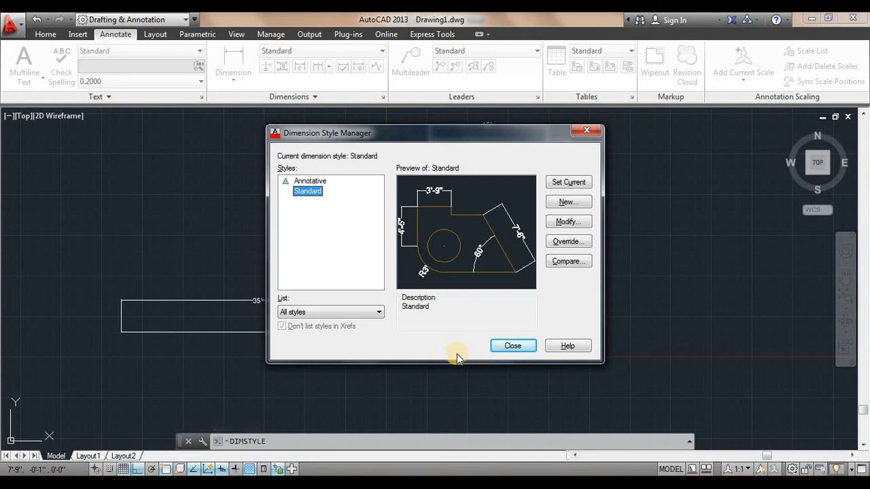
left_click(567, 221)
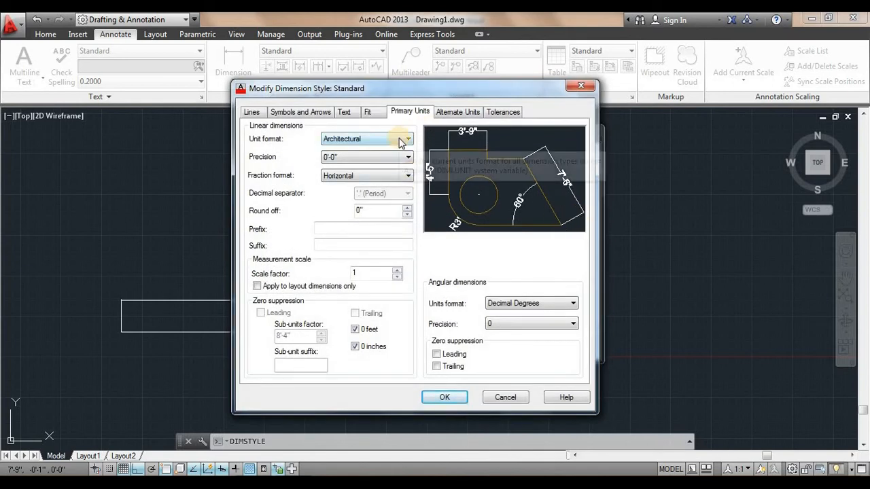
left_click(348, 115)
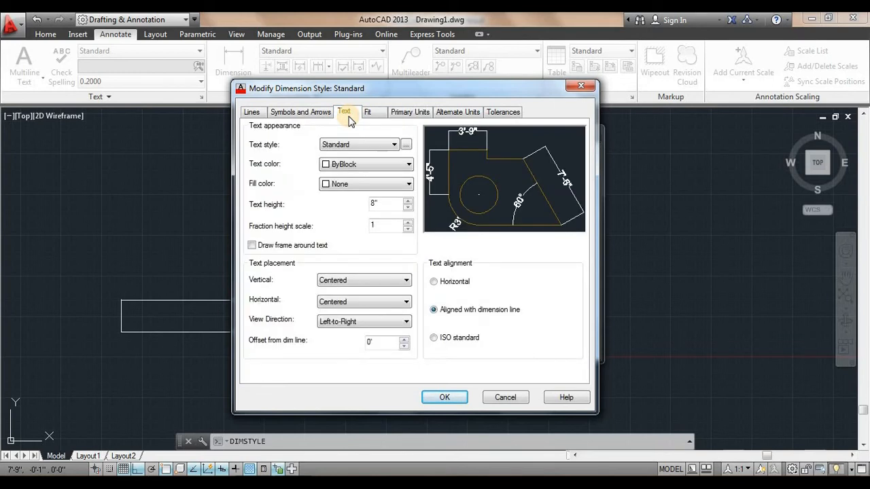
double_click(371, 203)
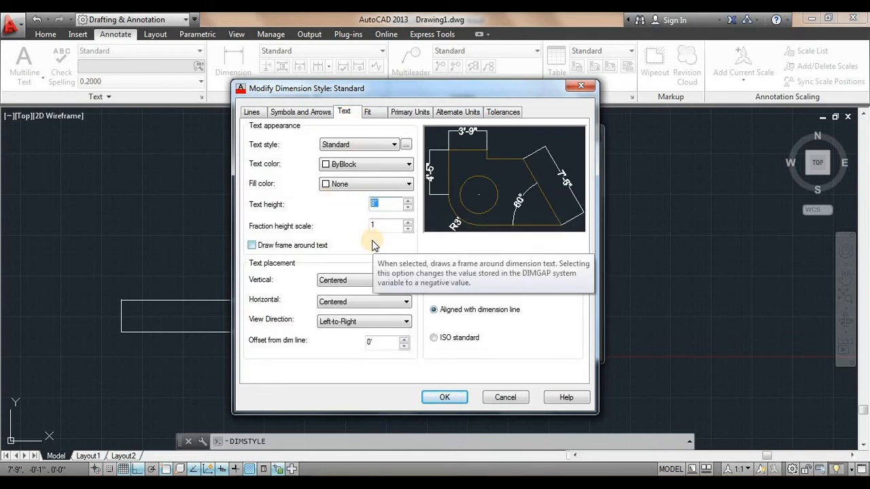
type("10")
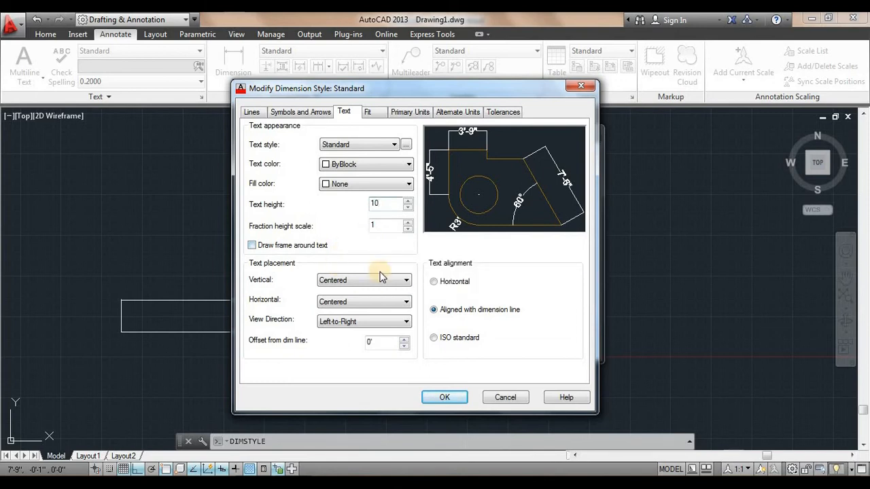
left_click(463, 401)
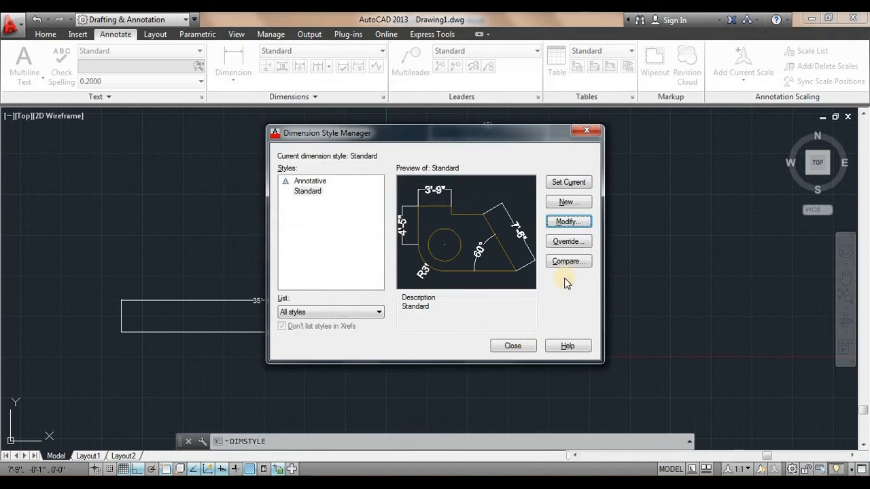
left_click(565, 182)
left_click(513, 346)
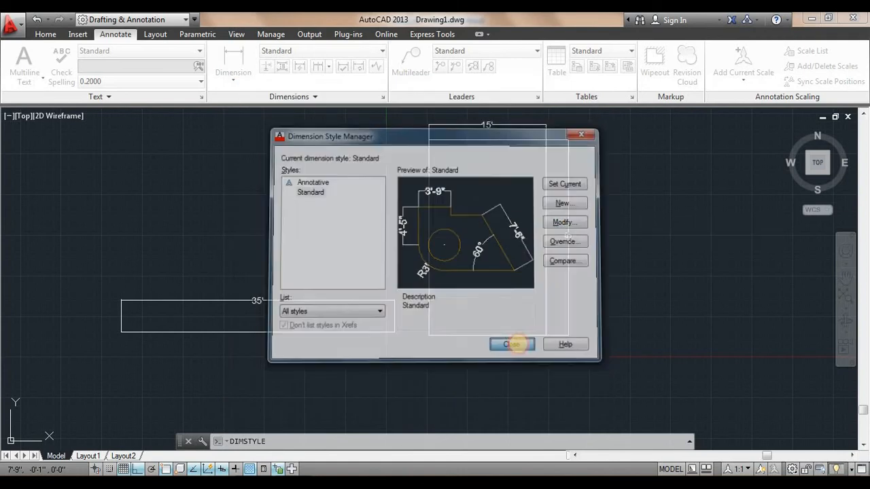
Step: Examine the enlarged text of the dimensions on the line and rectangle, and review the available dimension types
scroll(258, 305, "up", 3)
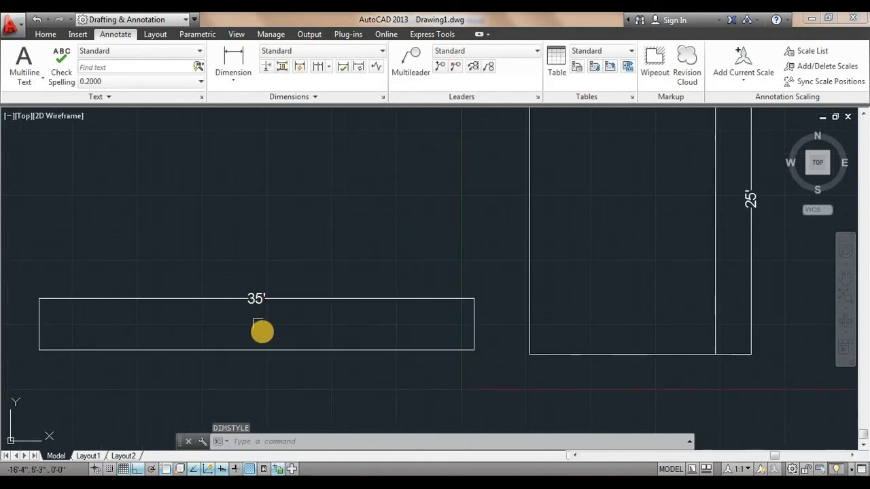
middle_click_drag(262, 330, 324, 332)
scroll(313, 305, "up", 3)
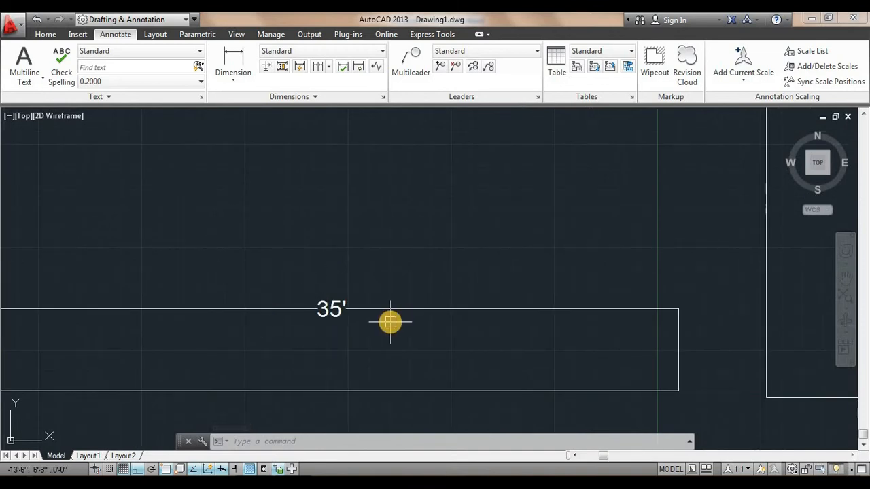
scroll(398, 363, "down", 2)
scroll(397, 363, "down", 2)
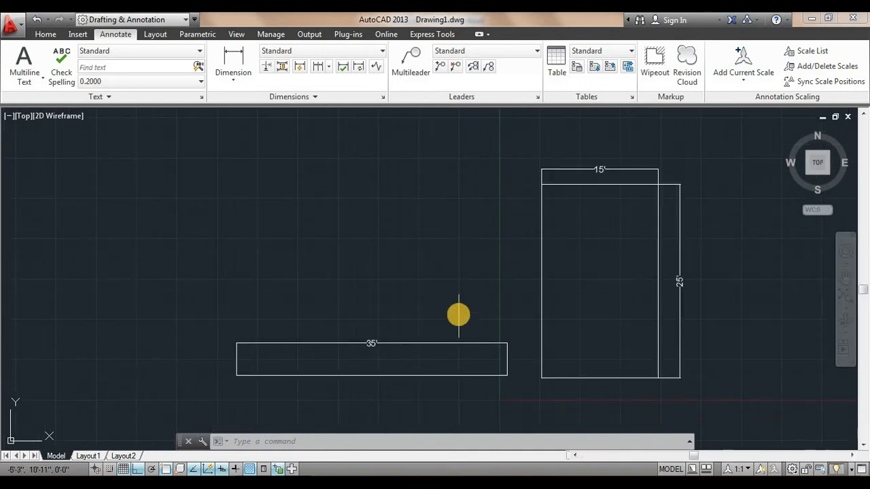
middle_click_drag(457, 315, 329, 310)
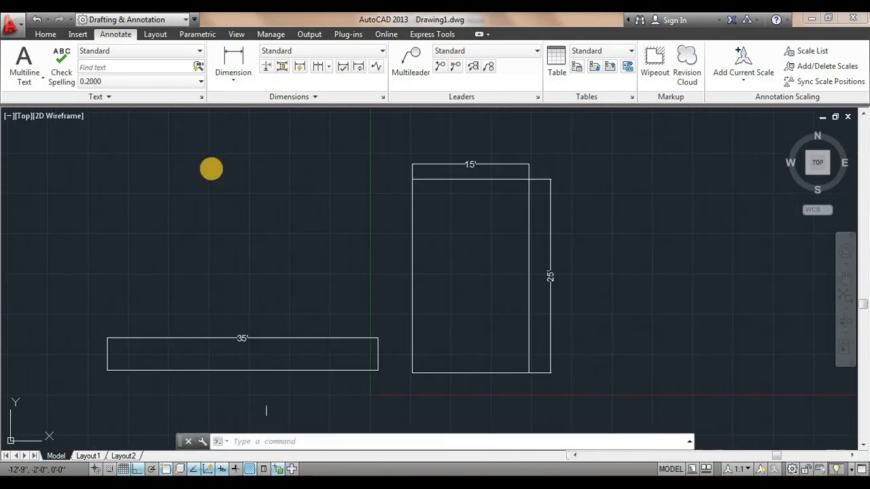
left_click(225, 78)
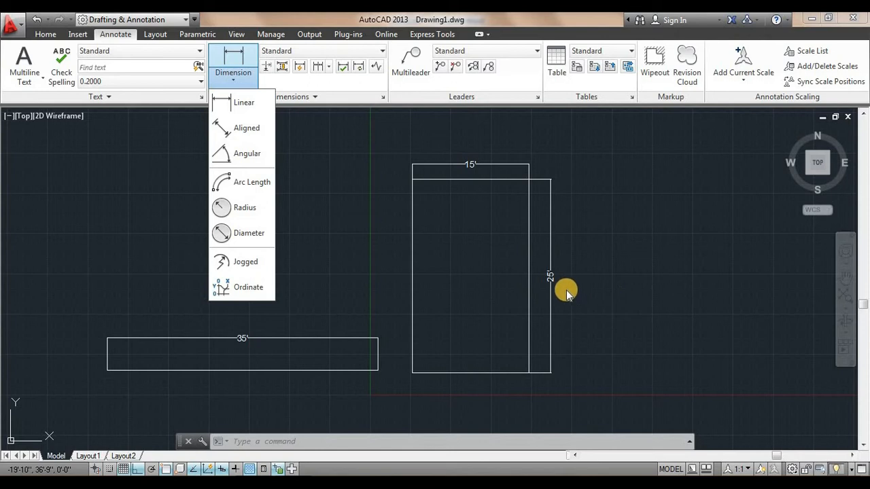
left_click(363, 263)
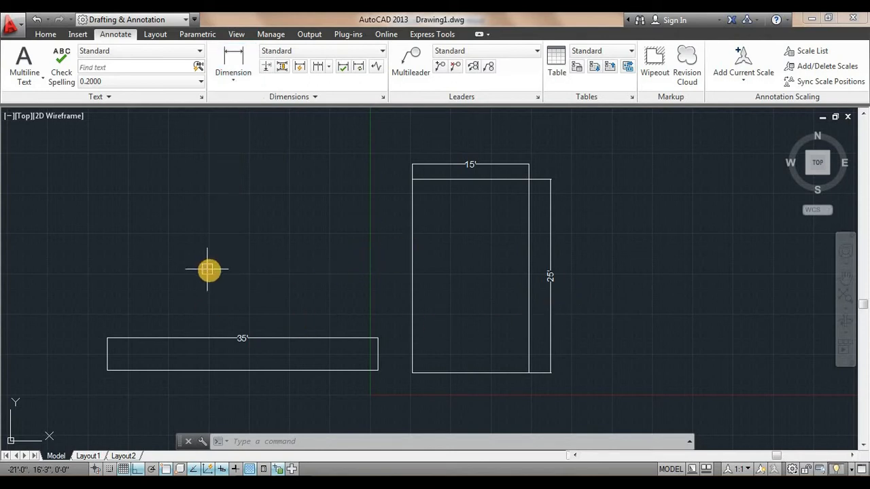
Step: With Ortho off, draw a sloped line from the horizontal line's left end up to a point directly above its right end
type("l")
key("Return")
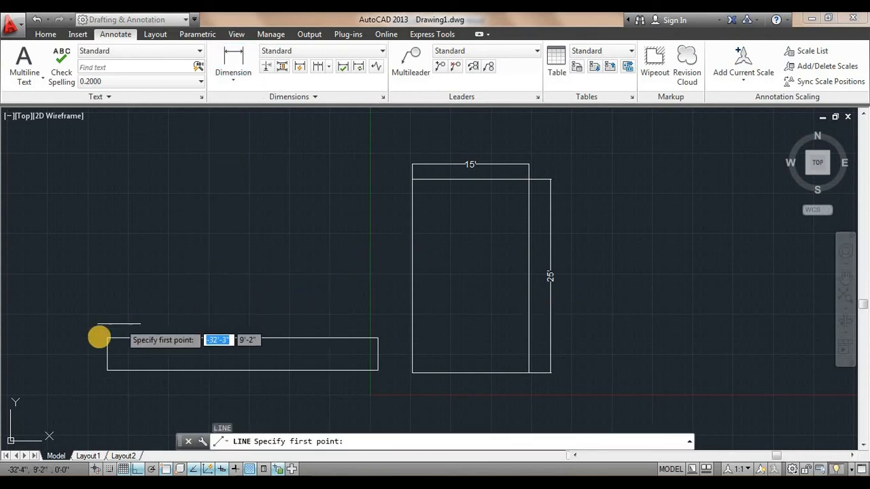
left_click(107, 371)
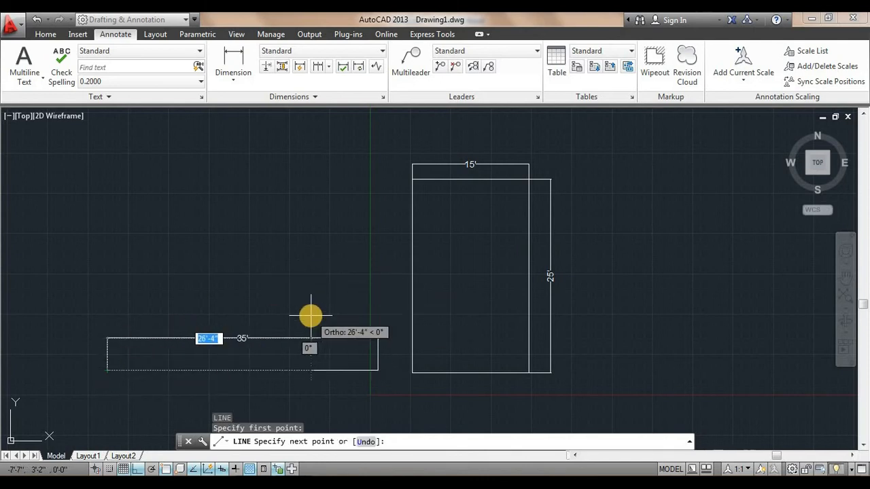
key("F8")
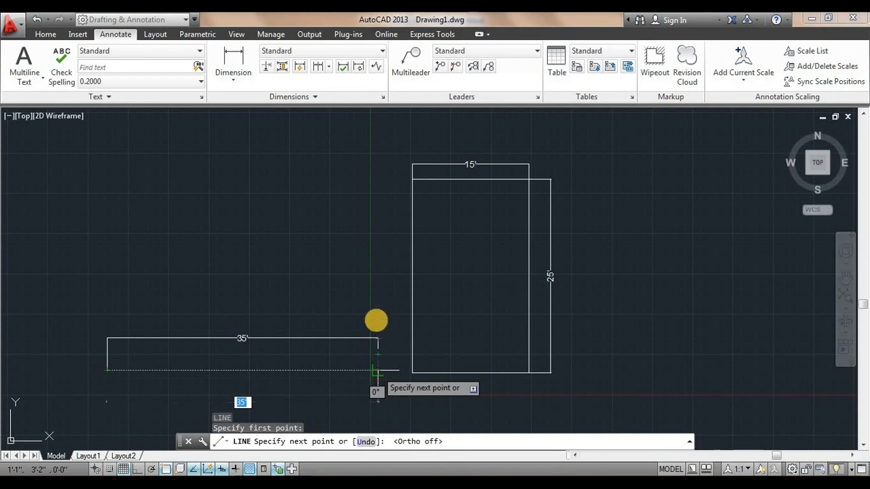
left_click(377, 195)
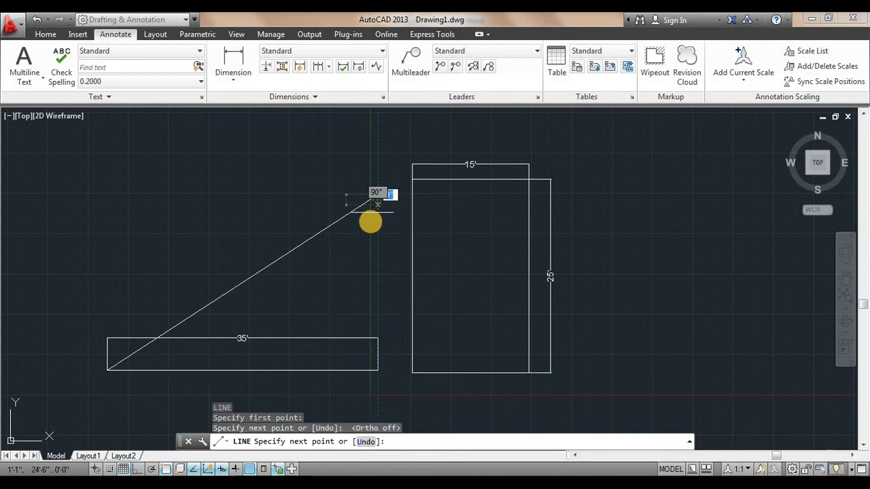
key("Escape")
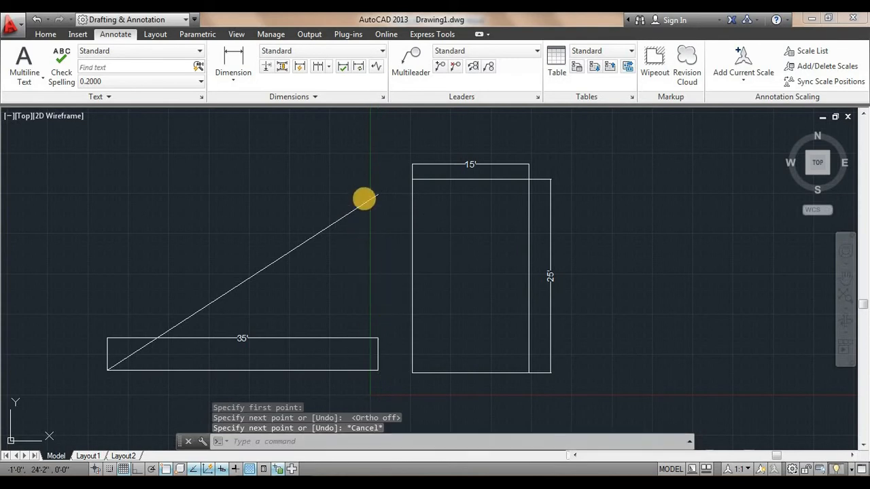
Step: Turn off the drawing grid
scroll(374, 369, "up", 4)
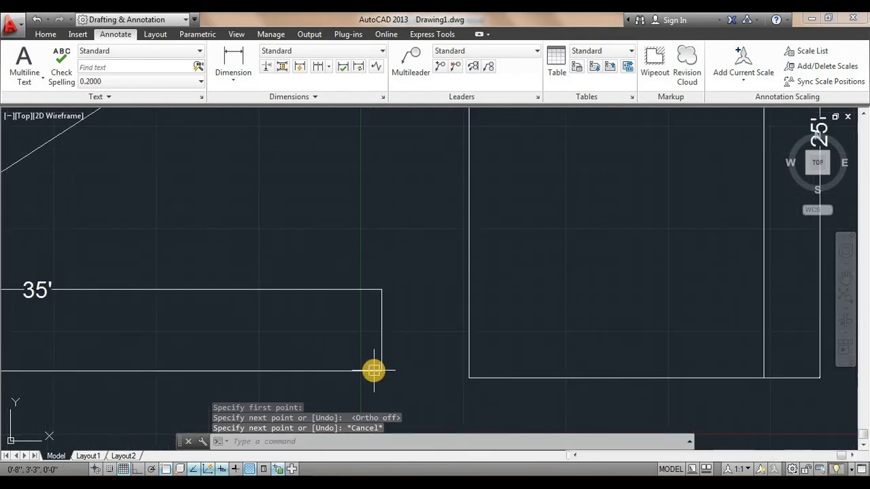
scroll(385, 360, "down", 4)
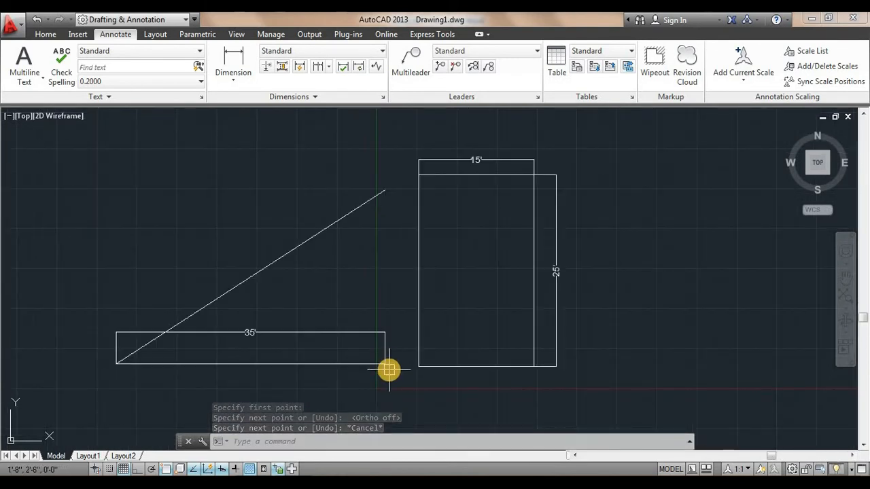
key("F7")
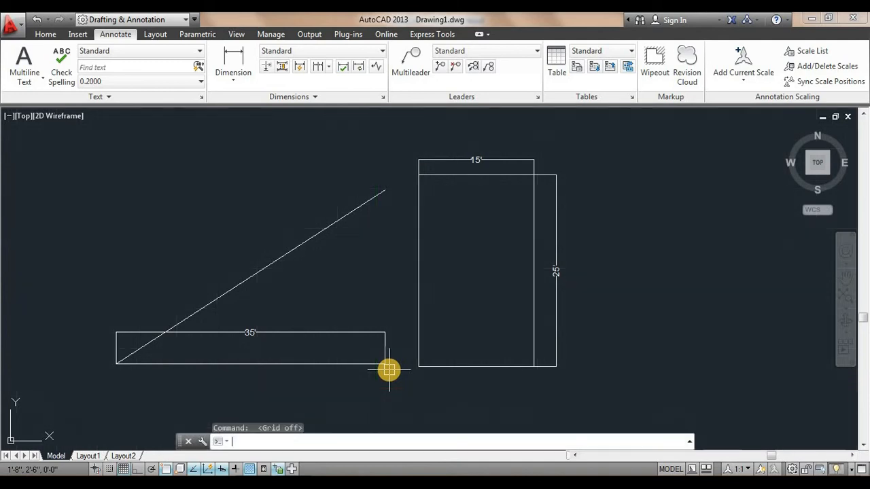
scroll(374, 331, "up", 2)
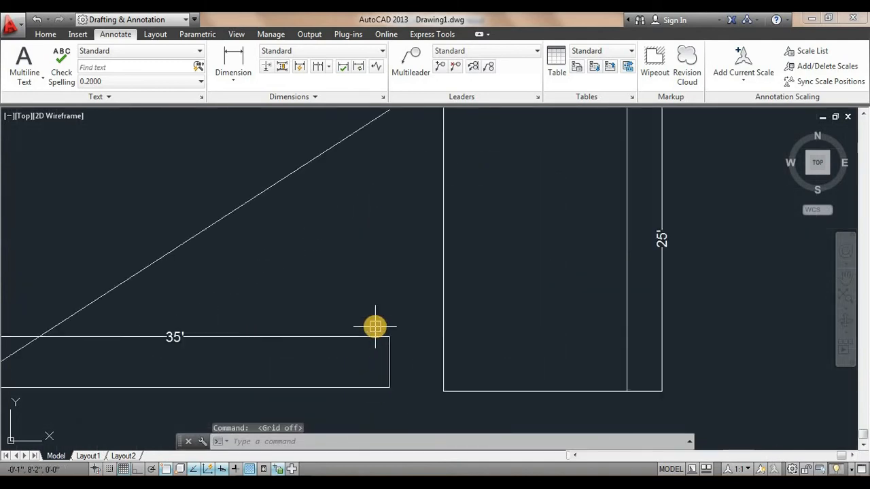
Step: Delete the linear dimension placed above the horizontal line
scroll(375, 271, "down", 3)
mouse_move(352, 297)
middle_mouse_down()
mouse_move(373, 241)
mouse_move(360, 264)
middle_mouse_up()
left_click(348, 264)
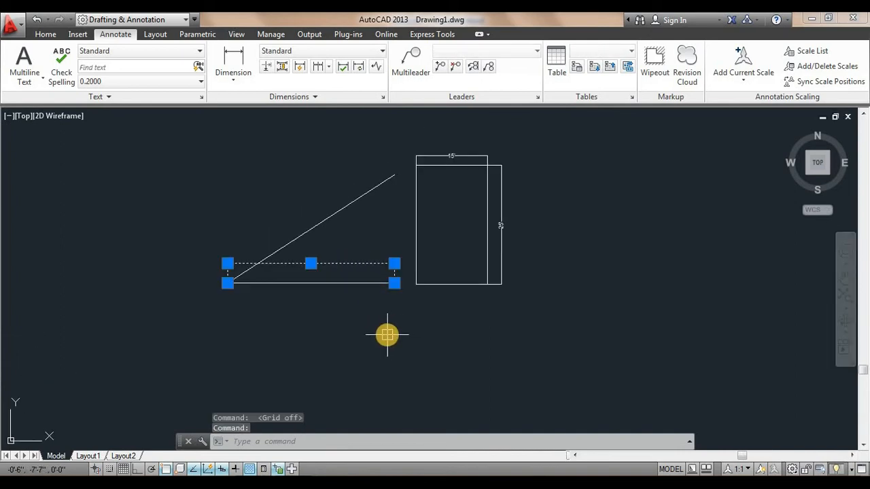
key("Delete")
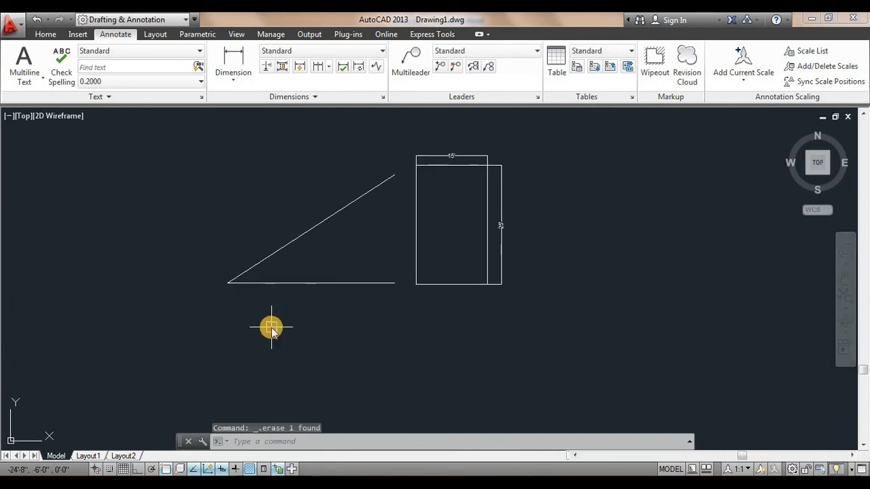
Step: Dimension the horizontal line from end to end with a linear dimension, its dimension line about 2'-8" below the line
type("DIM")
type("LI")
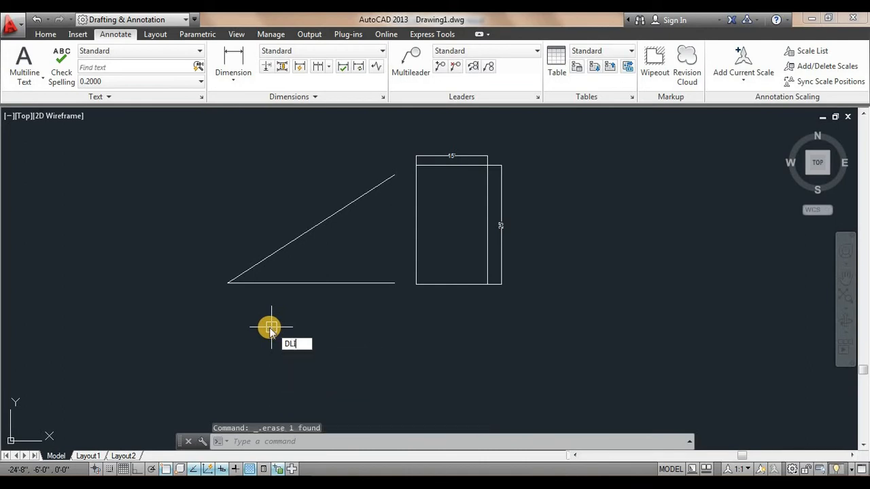
key("Return")
left_click(228, 283)
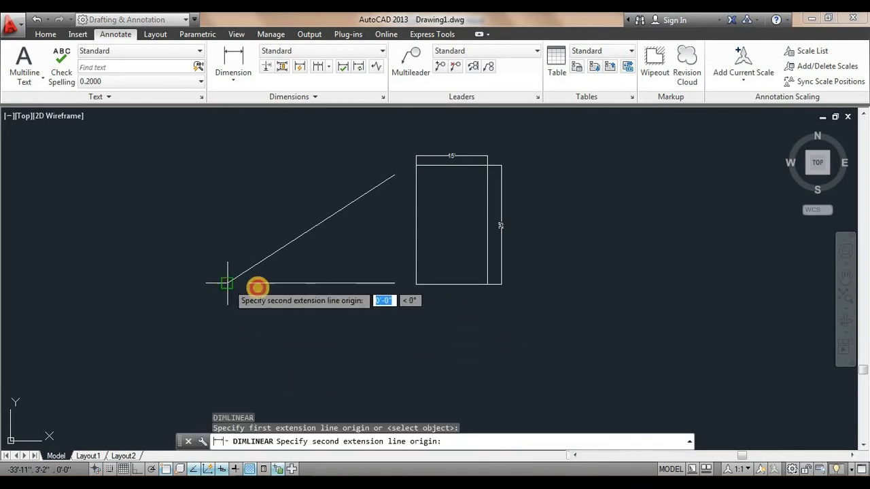
left_click(394, 283)
left_click(388, 297)
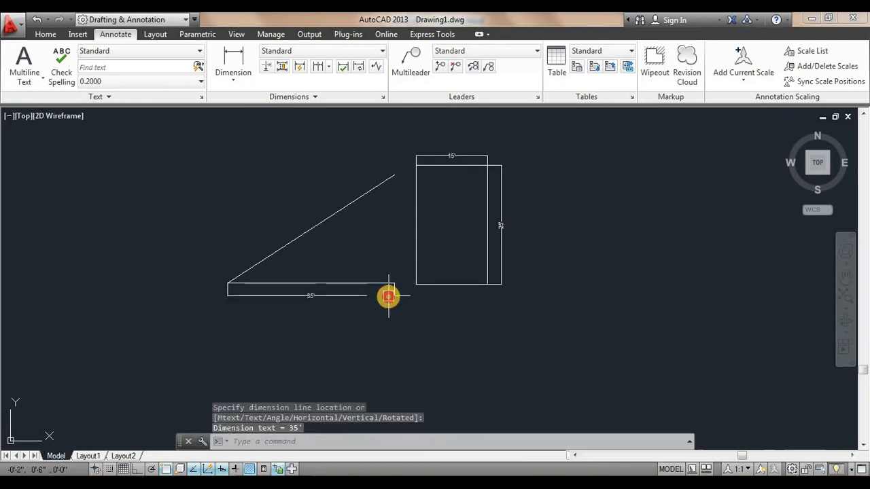
scroll(297, 297, "up", 2)
middle_click_drag(333, 317, 349, 360)
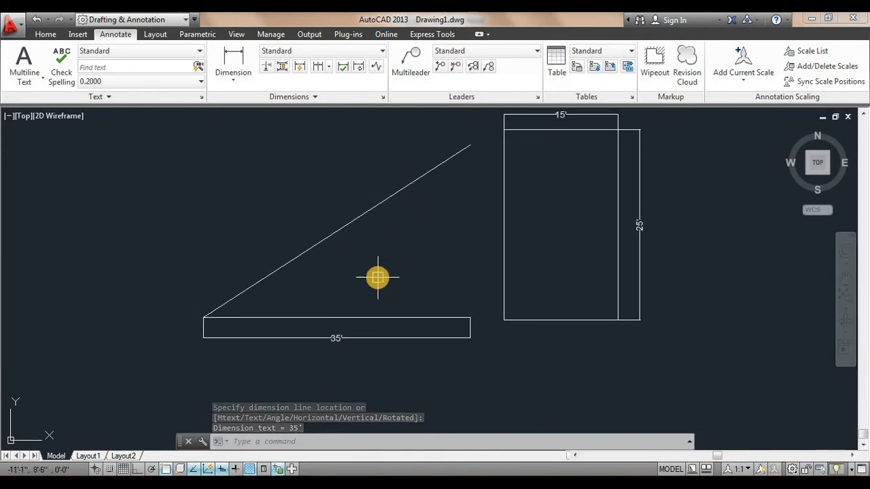
Step: Try a linear dimension between the sloped line's two ends, with the dimension line above it, and delete that dimension
type("dli")
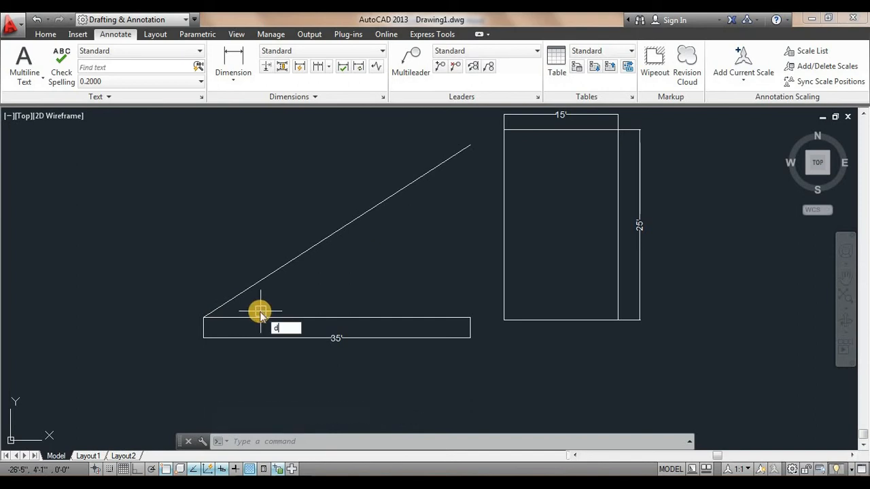
key("Return")
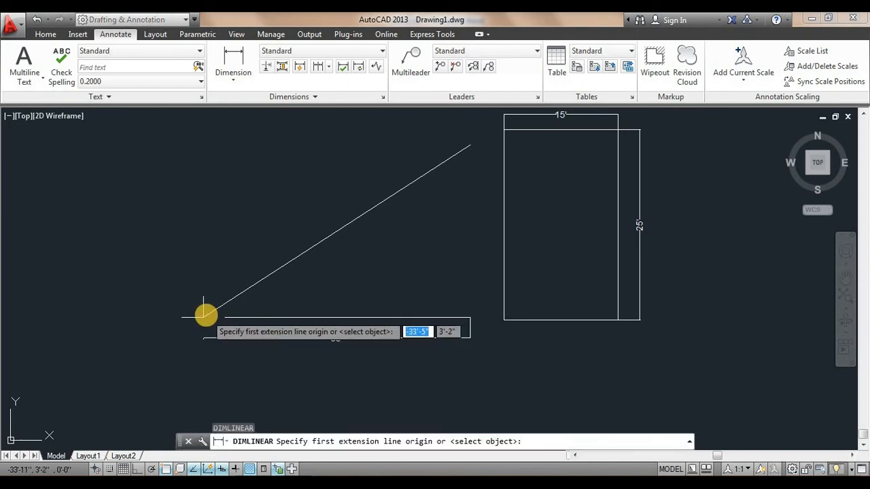
left_click(204, 317)
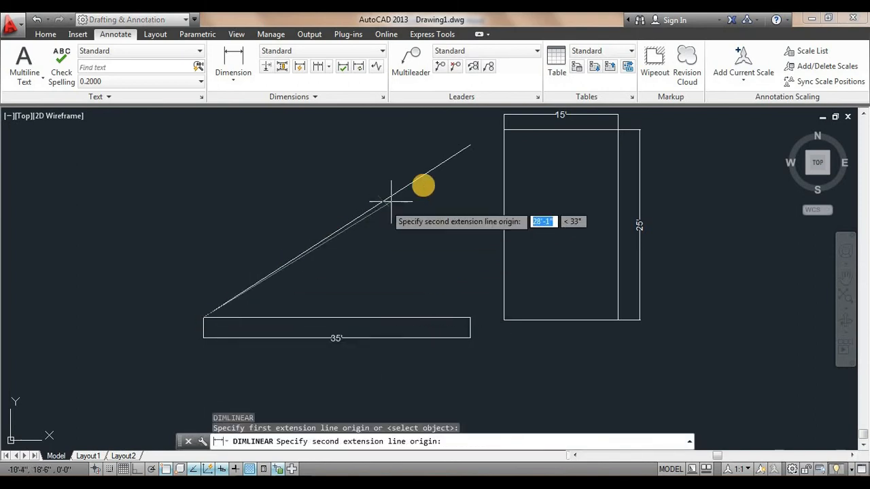
left_click(469, 144)
middle_click_drag(463, 127, 472, 200)
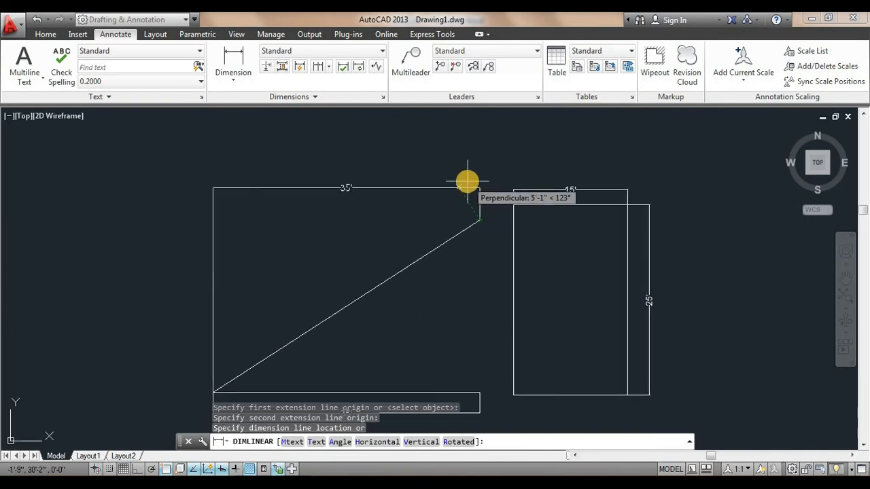
left_click(463, 185)
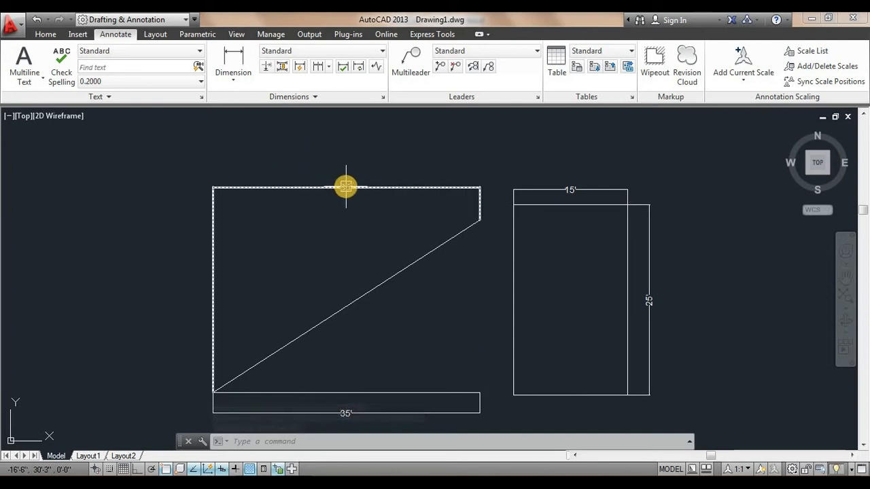
left_click(346, 187)
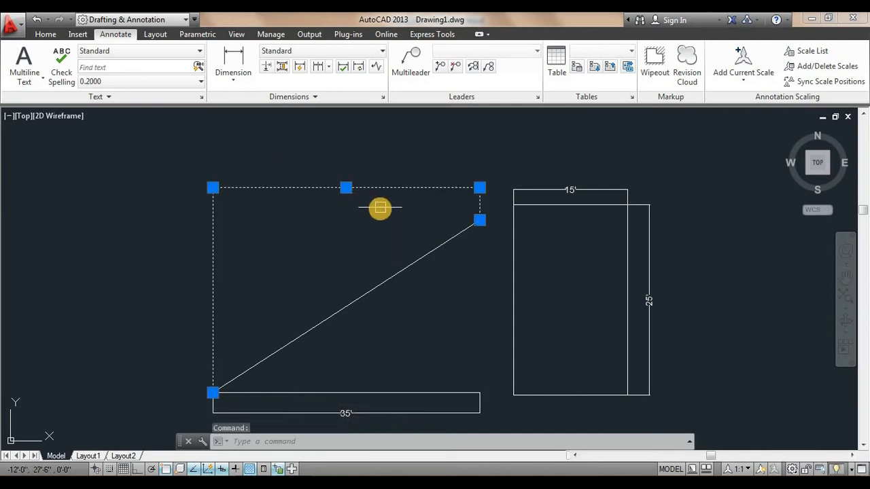
key("Delete")
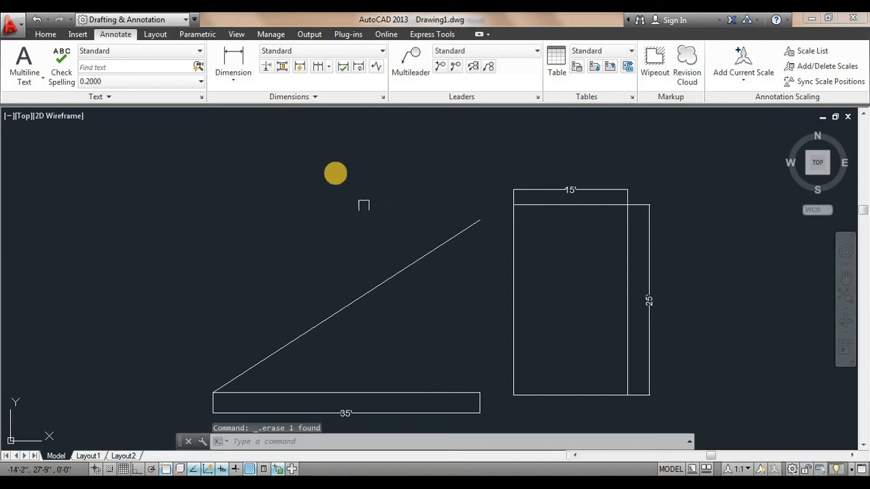
Step: Dimension the sloped line from end to end with an aligned dimension, placing its dimension line above the line
left_click(240, 82)
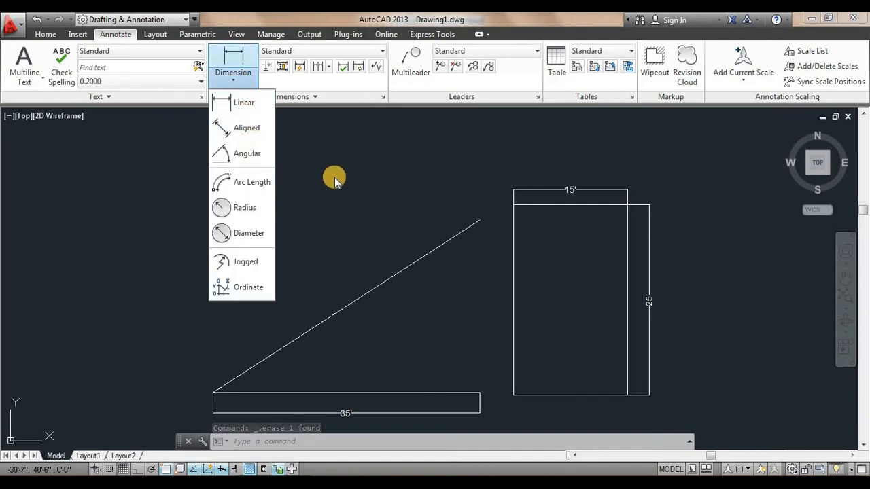
type("DAL")
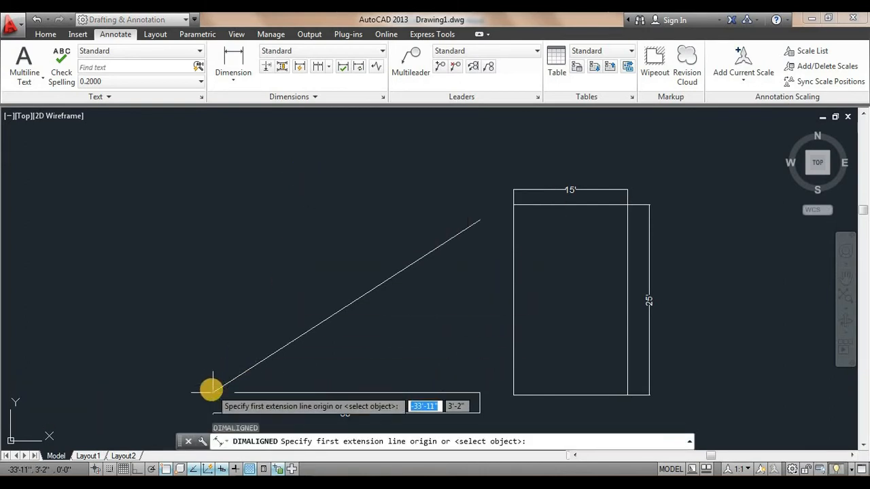
left_click(213, 391)
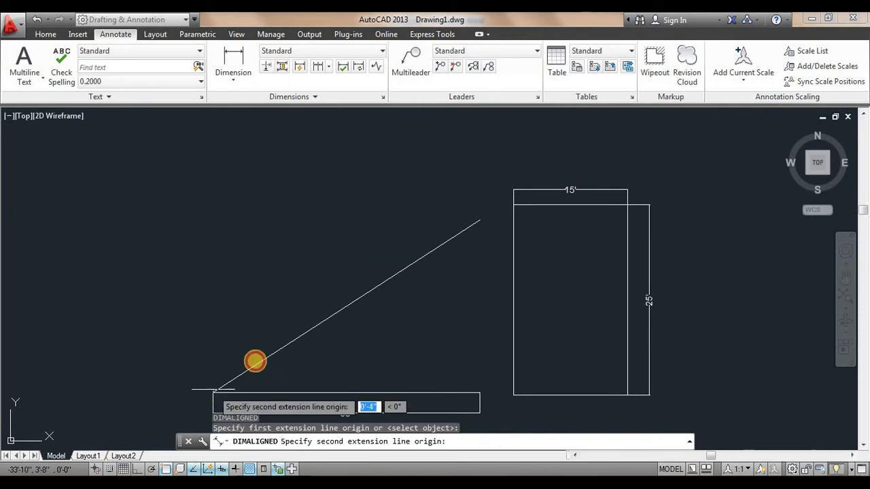
left_click(477, 220)
left_click(454, 202)
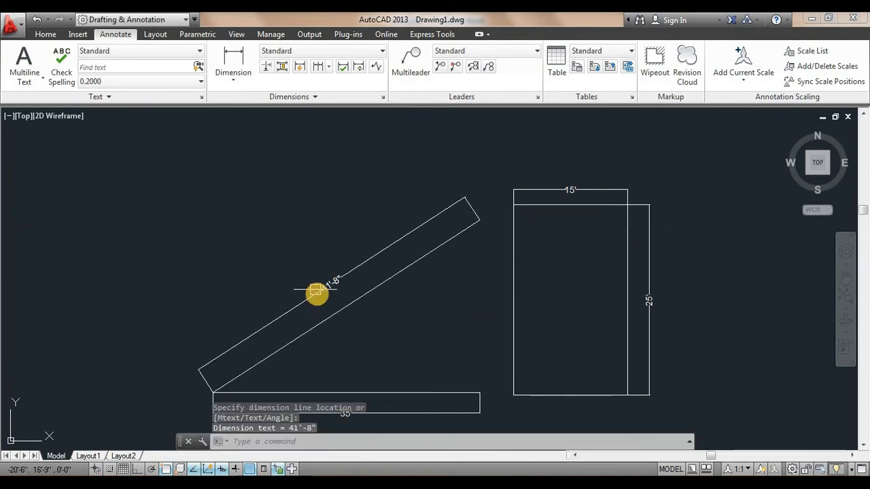
scroll(316, 292, "up", 5)
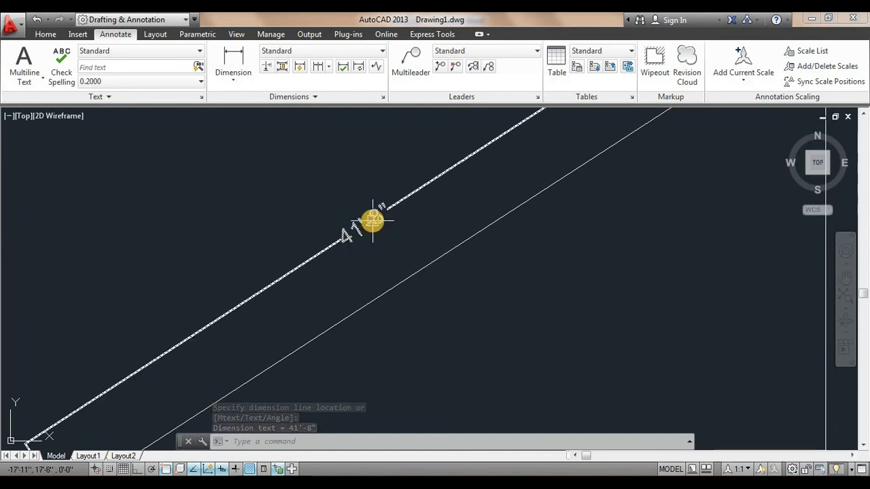
scroll(381, 251, "down", 6)
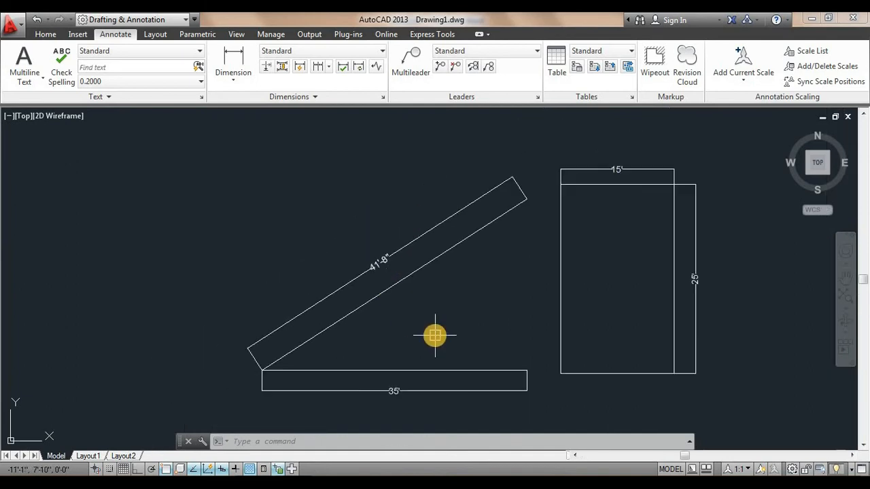
mouse_move(396, 303)
middle_mouse_down()
mouse_move(354, 310)
mouse_move(322, 334)
middle_mouse_up()
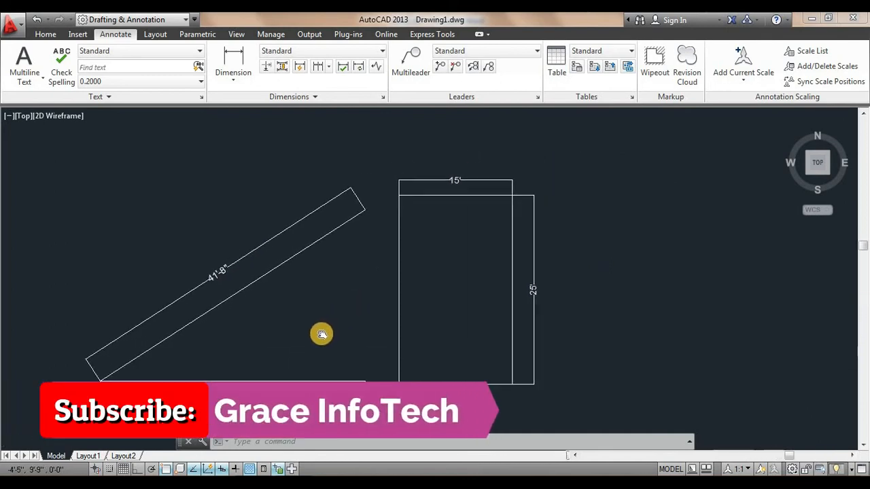
left_click(233, 81)
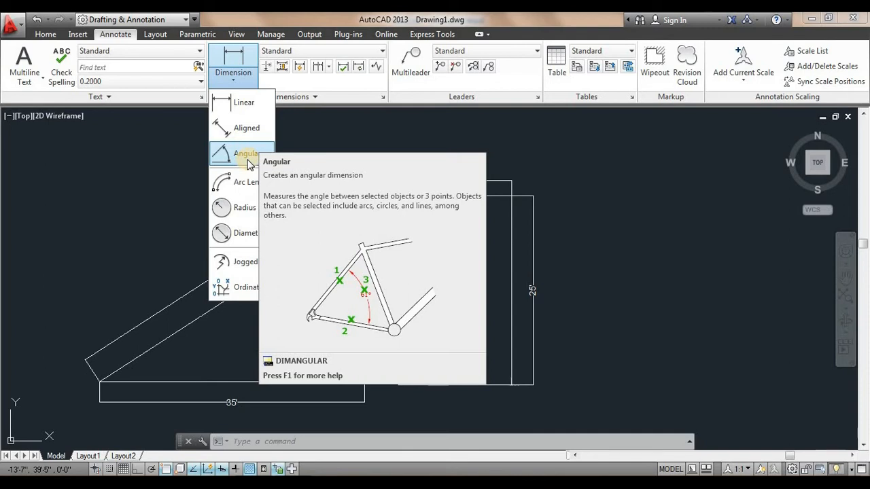
left_click(286, 142)
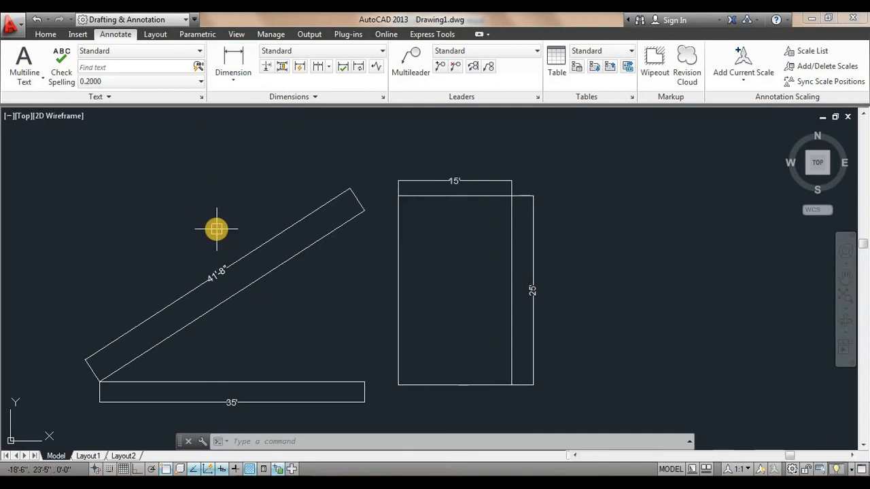
middle_click_drag(272, 384, 340, 310)
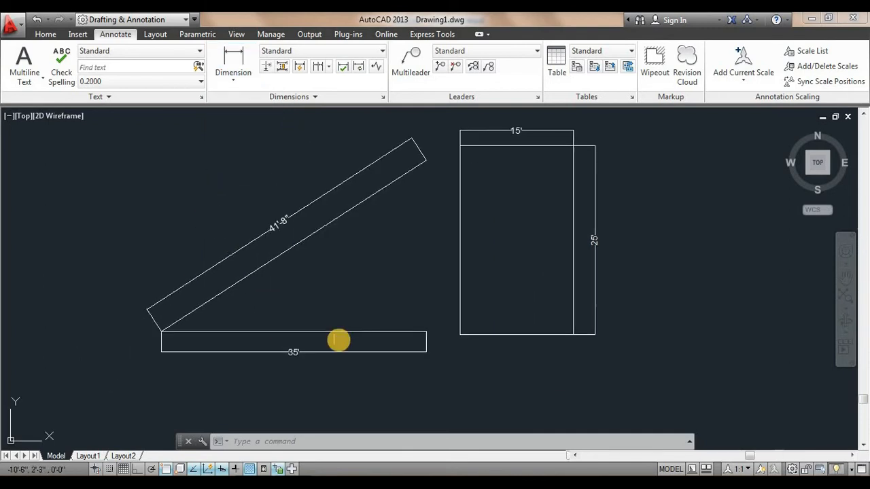
Step: Delete the sloped line together with its aligned dimension
scroll(338, 341, "down", 2)
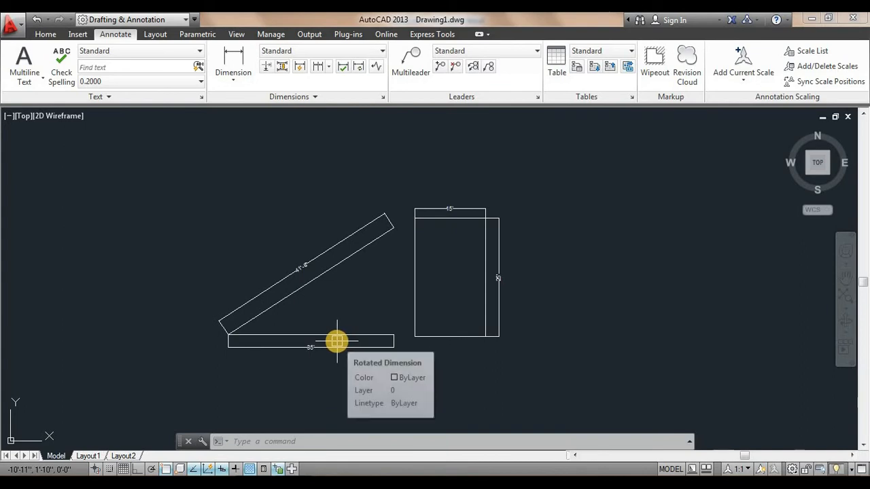
left_click(355, 284)
left_click(241, 250)
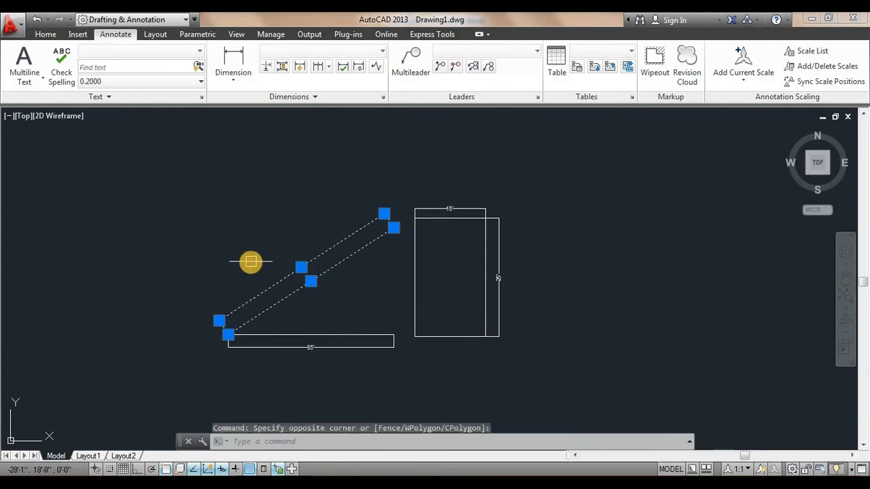
key("Delete")
Step: Draw a 35' line at 45° starting from the horizontal line's left end
scroll(227, 333, "up", 3)
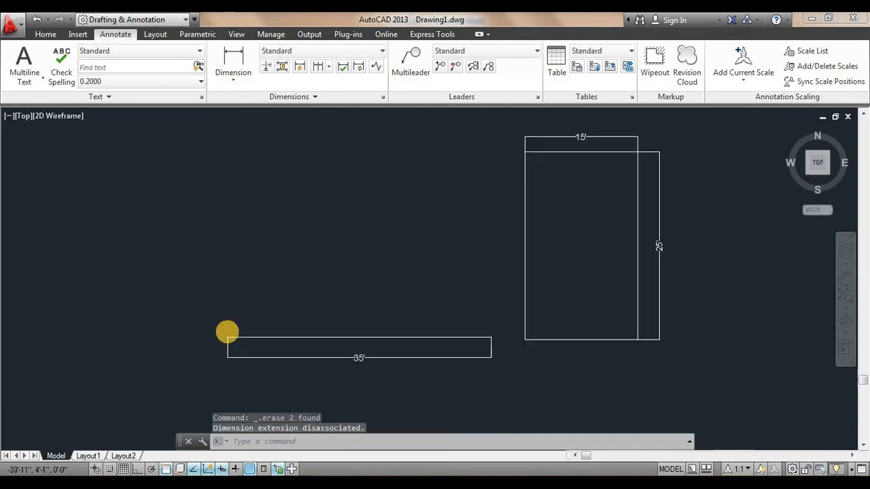
middle_click_drag(278, 311, 172, 337)
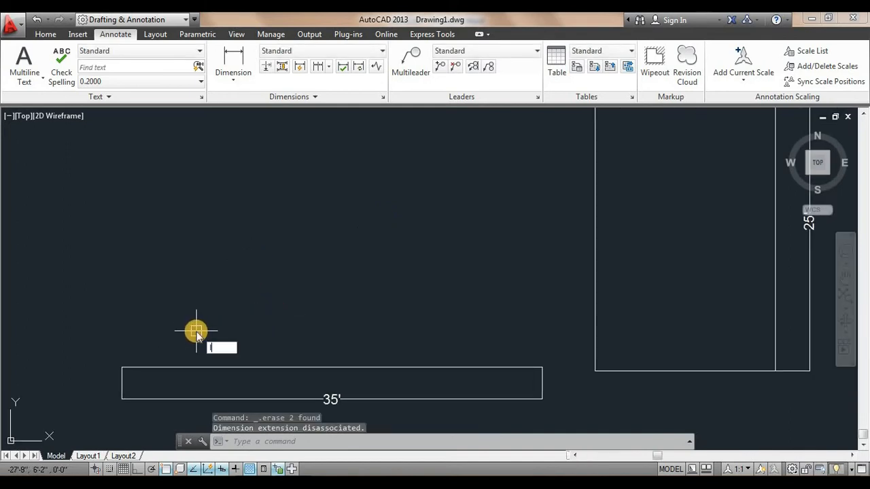
type("l")
key("Return")
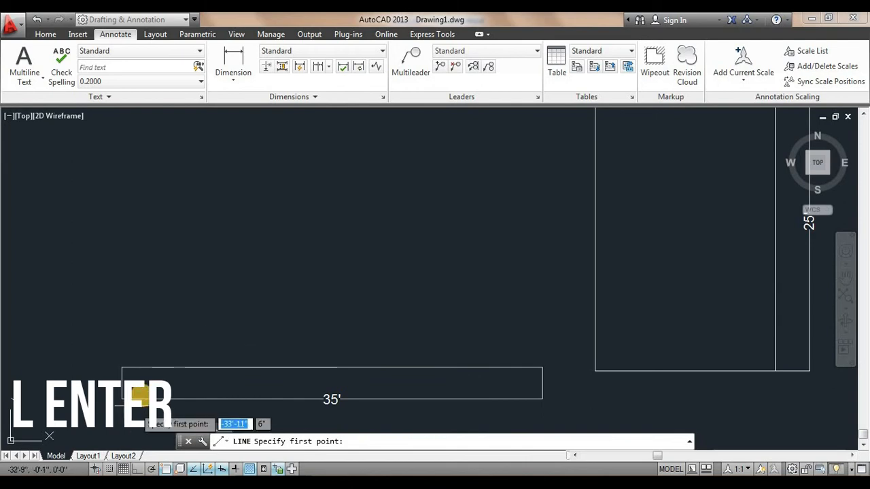
left_click(121, 368)
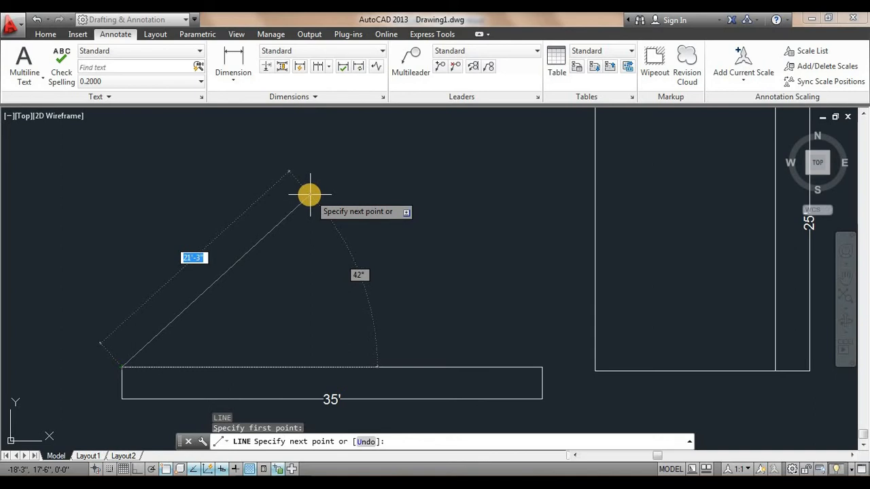
type("@ 35")
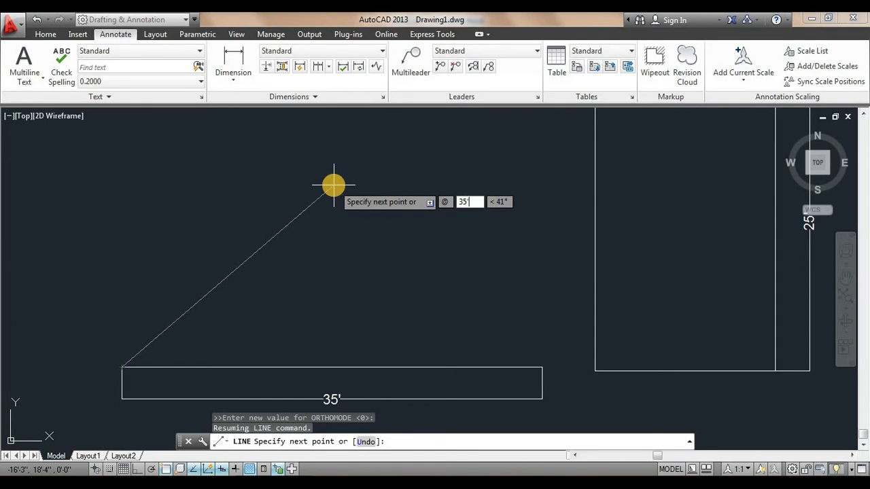
type("< 41°")
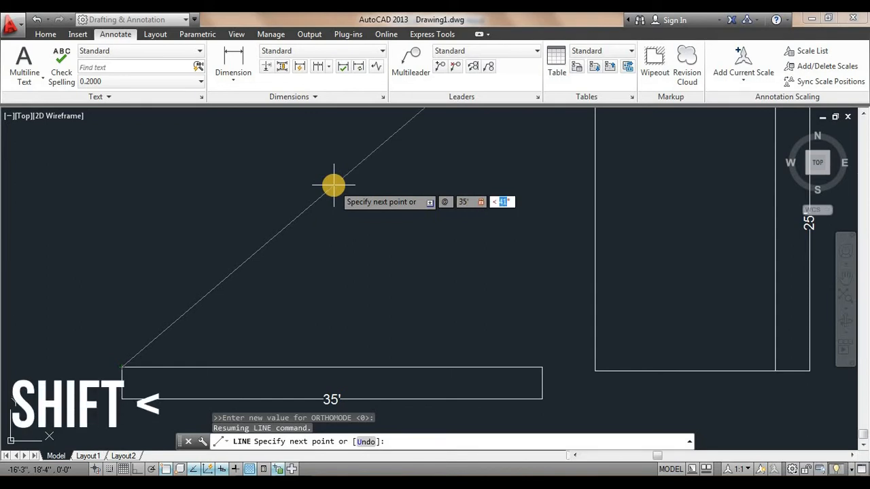
key("Return")
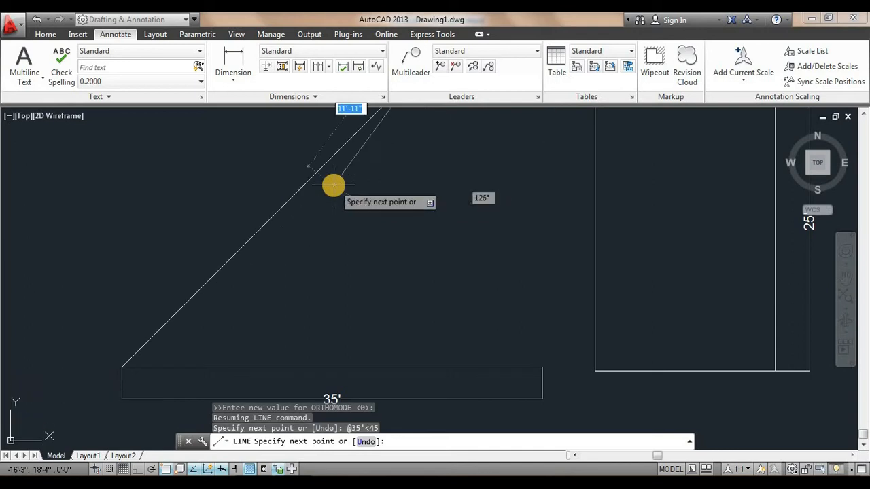
key("Escape")
Step: Add an aligned dimension between the two ends of the 45° line, with its dimension line on the line's upper-left side
scroll(338, 252, "down", 4)
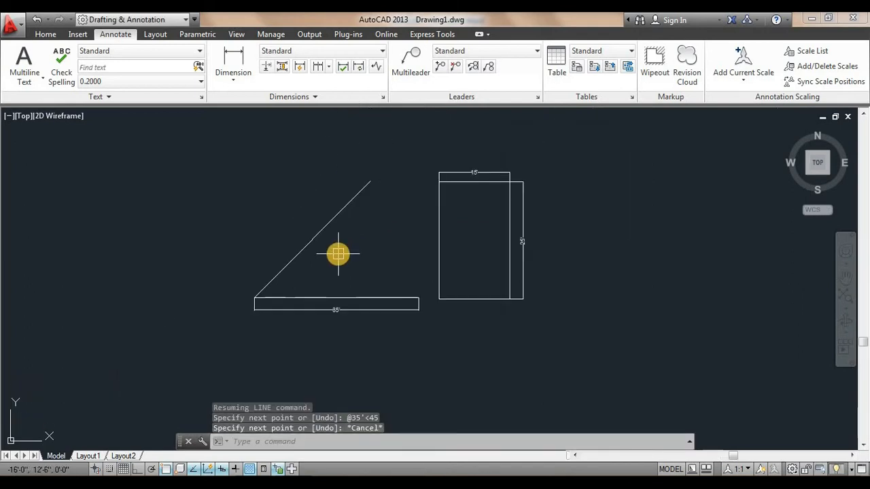
mouse_move(320, 256)
middle_mouse_down()
mouse_move(276, 246)
mouse_move(340, 231)
middle_mouse_up()
scroll(277, 245, "up", 2)
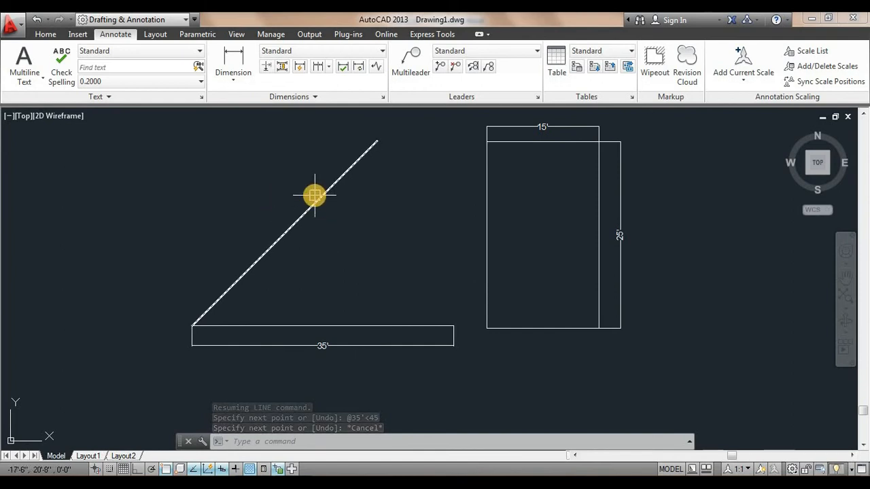
left_click(235, 84)
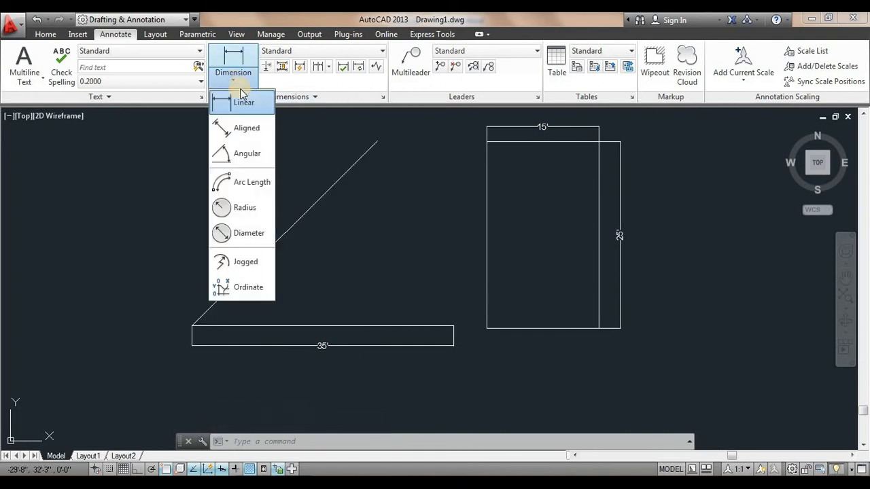
left_click(246, 129)
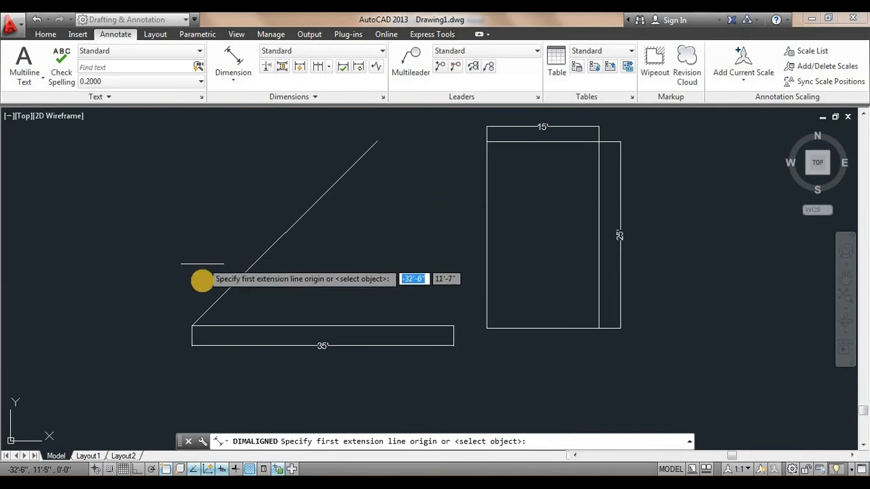
left_click(192, 325)
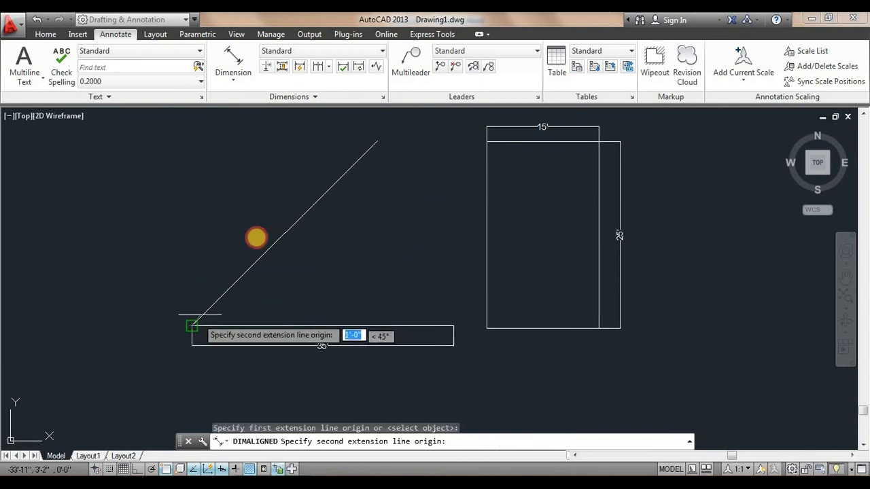
left_click(376, 138)
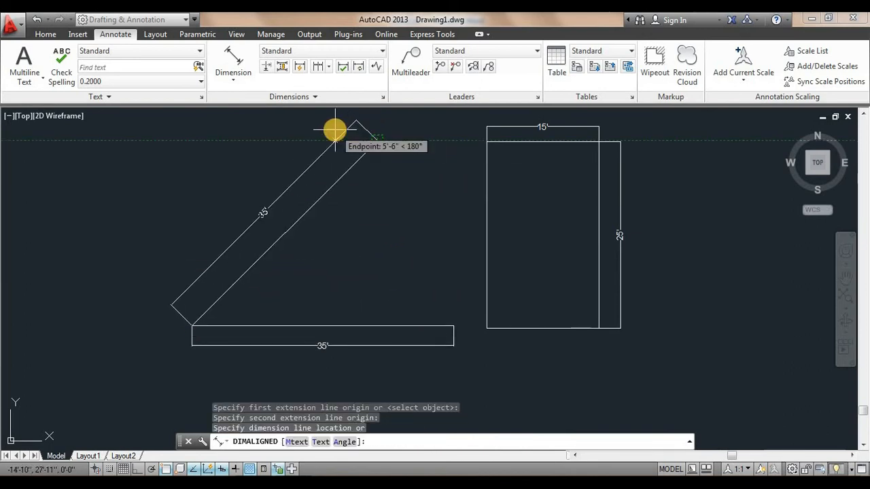
left_click(285, 188)
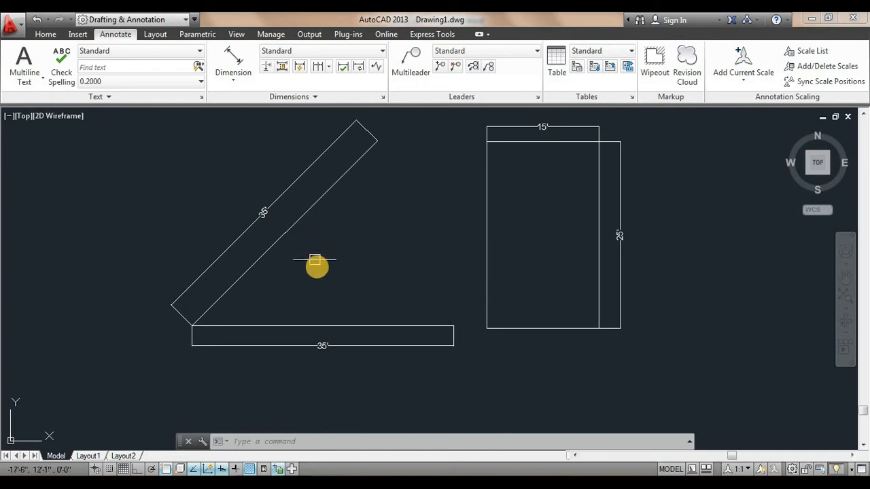
Step: Add an angular dimension between the sloped and horizontal lines, with its arc about three quarters of the way along the horizontal line
type("AN")
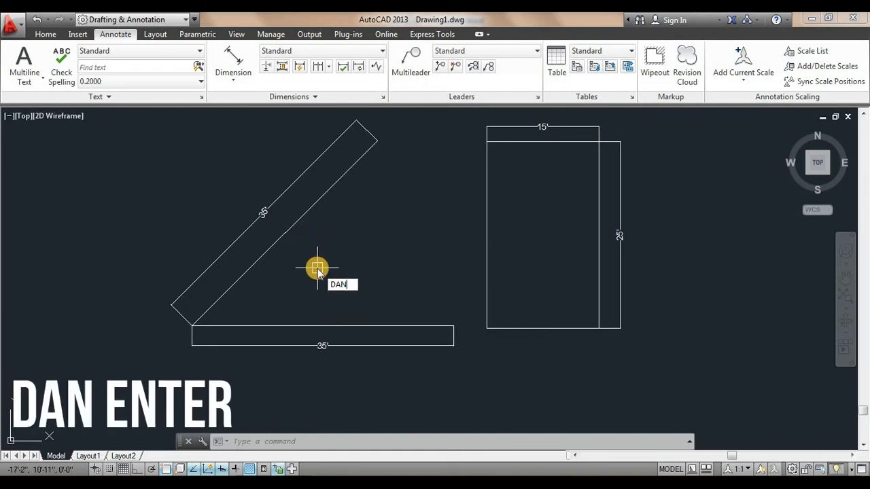
key("Return")
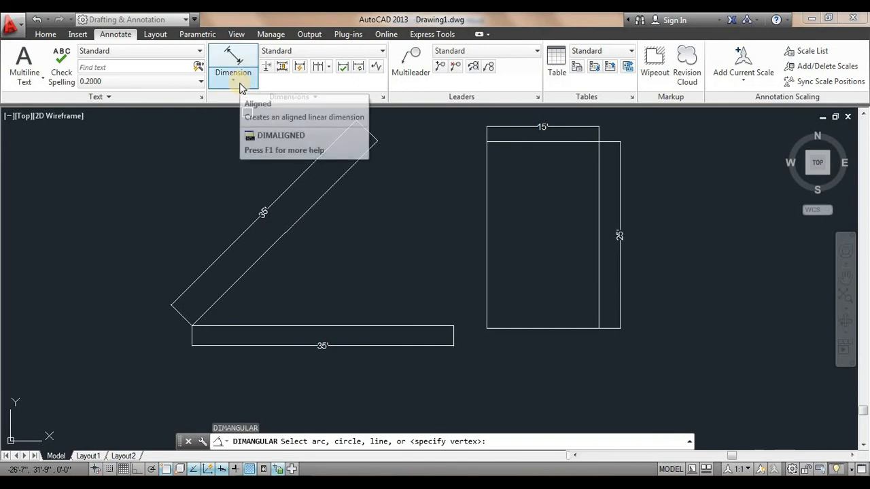
left_click(275, 246)
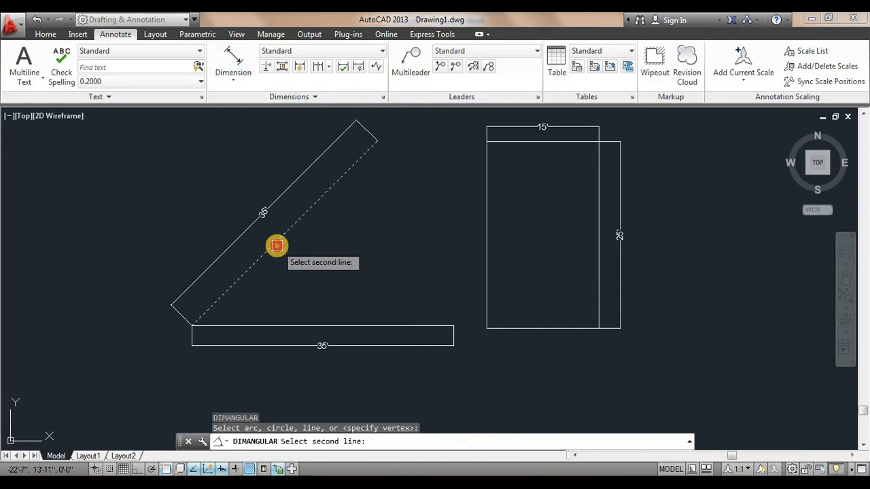
left_click(302, 325)
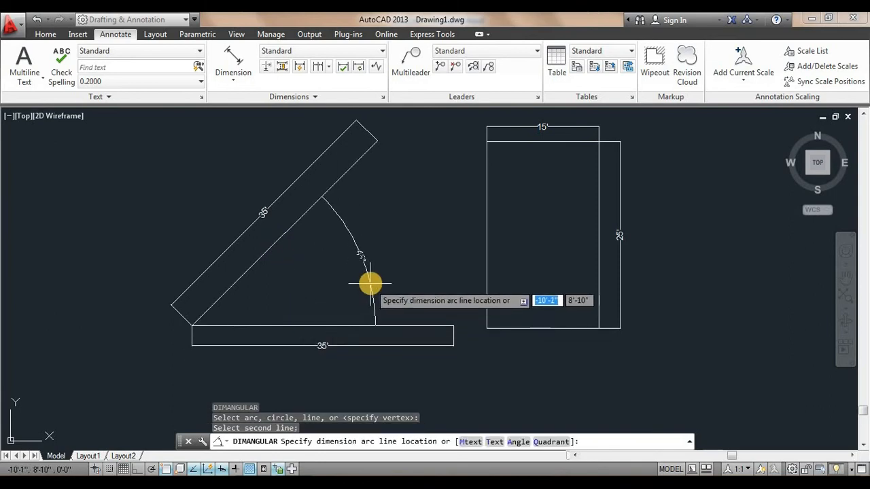
left_click(382, 260)
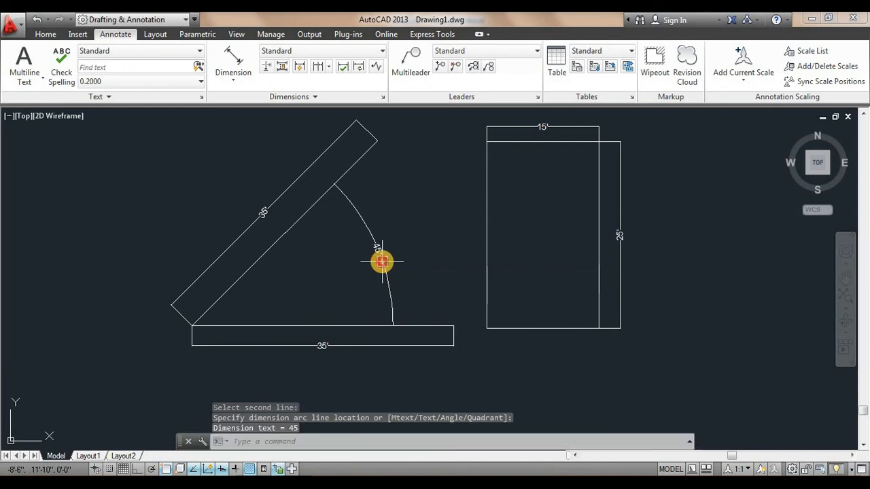
scroll(368, 276, "up", 4)
scroll(374, 271, "down", 2)
middle_click_drag(354, 273, 387, 290)
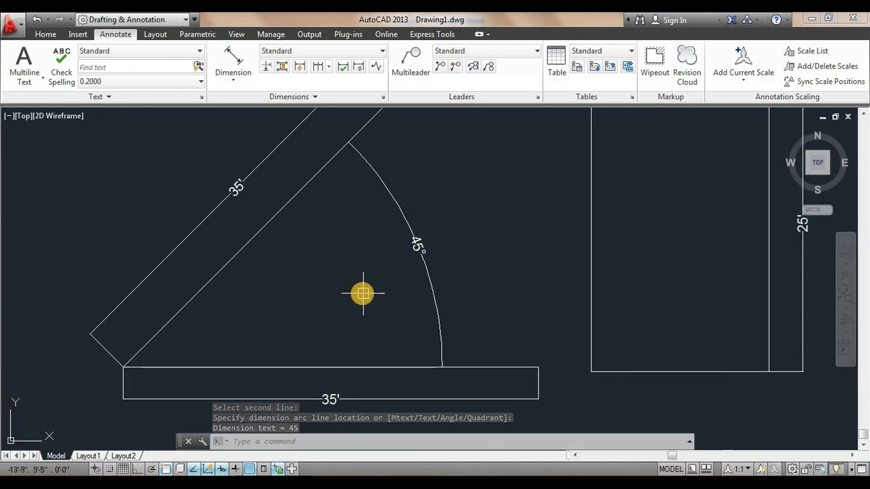
key("Escape")
key("Escape")
scroll(401, 245, "down", 4)
middle_click_drag(373, 243, 233, 262)
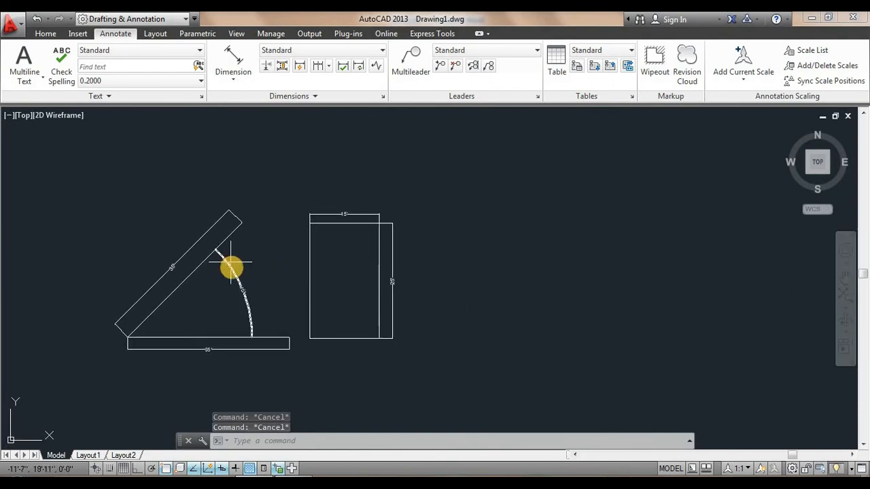
mouse_move(234, 256)
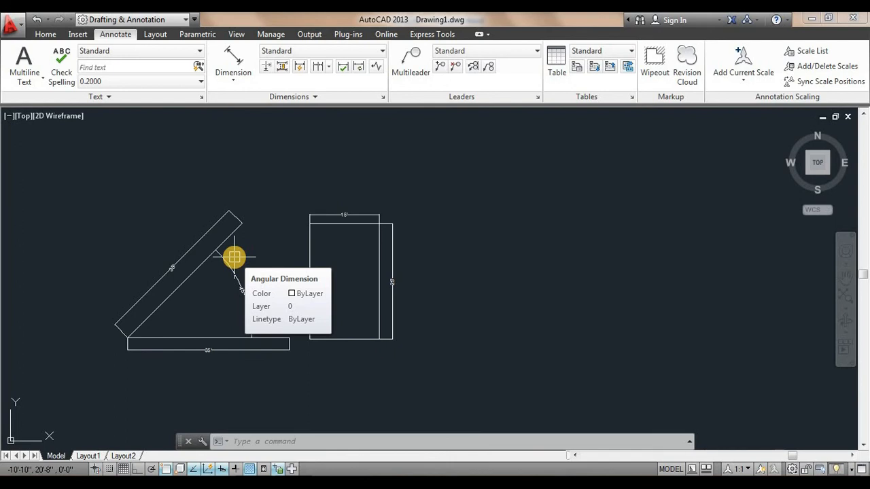
middle_click_drag(234, 256, 196, 256)
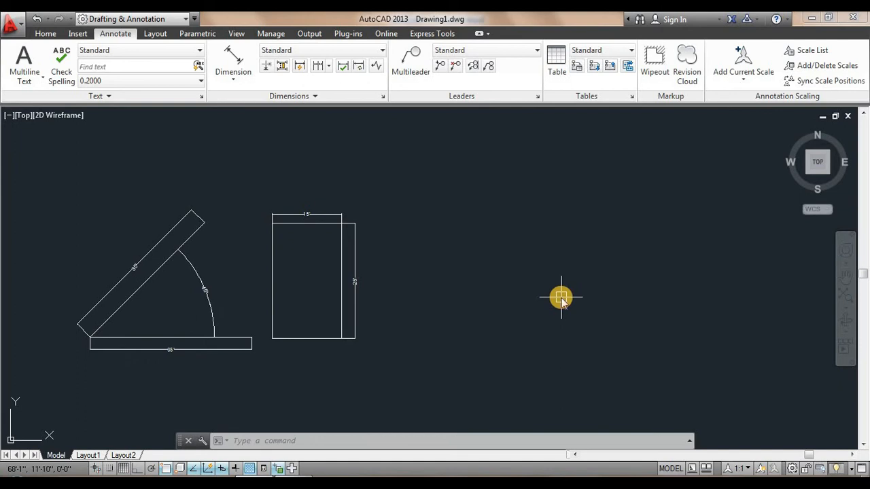
Step: Draw a three-point arc about 59' long to the right of the rectangle, bulging upward
type("a")
key("Return")
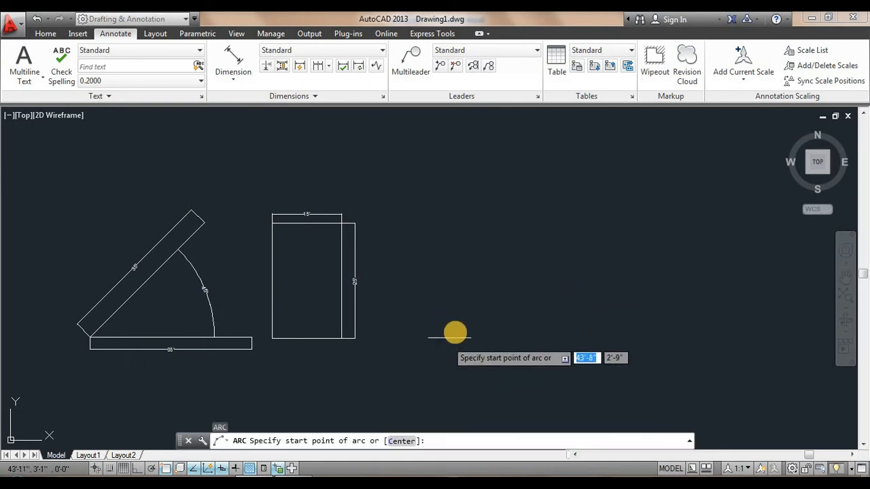
left_click(459, 333)
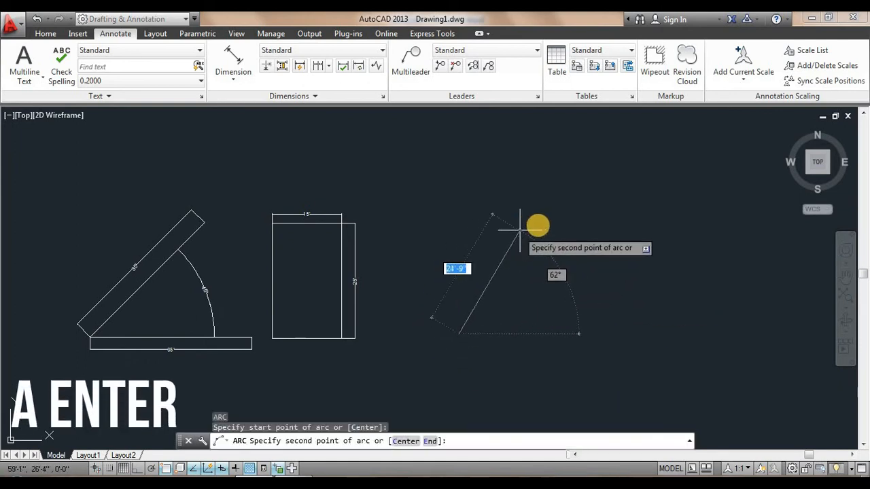
left_click(587, 225)
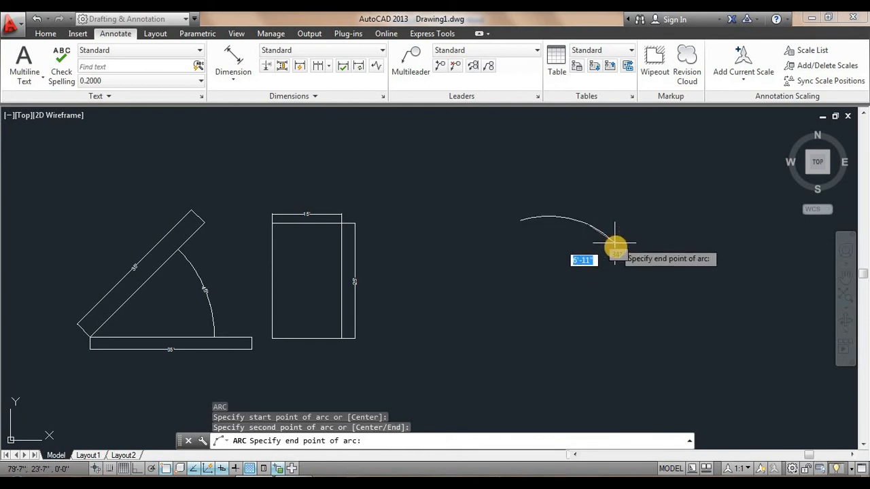
left_click(623, 259)
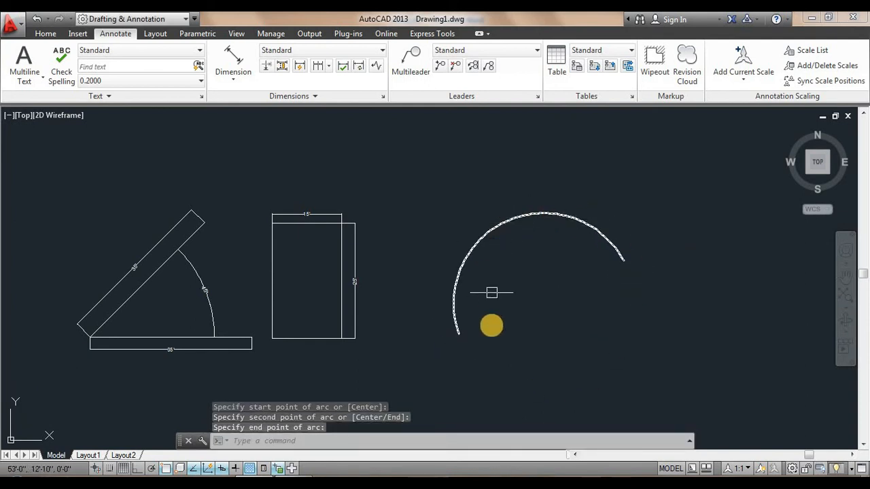
Step: Add an arc length dimension to the arc, placing its dimension line inside the curve
left_click(236, 81)
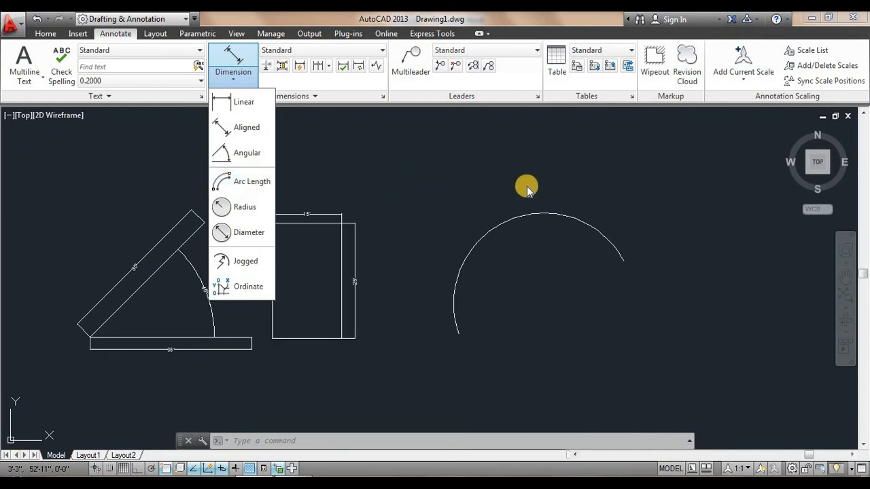
key("Escape")
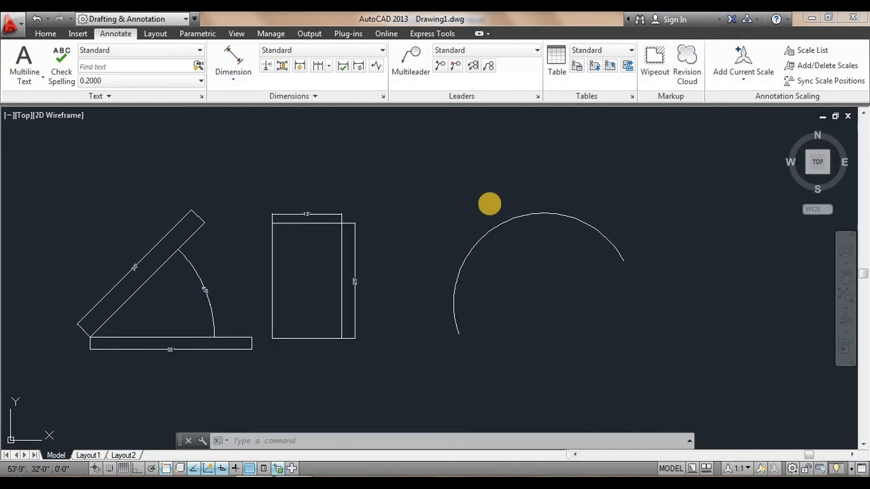
type("Dar")
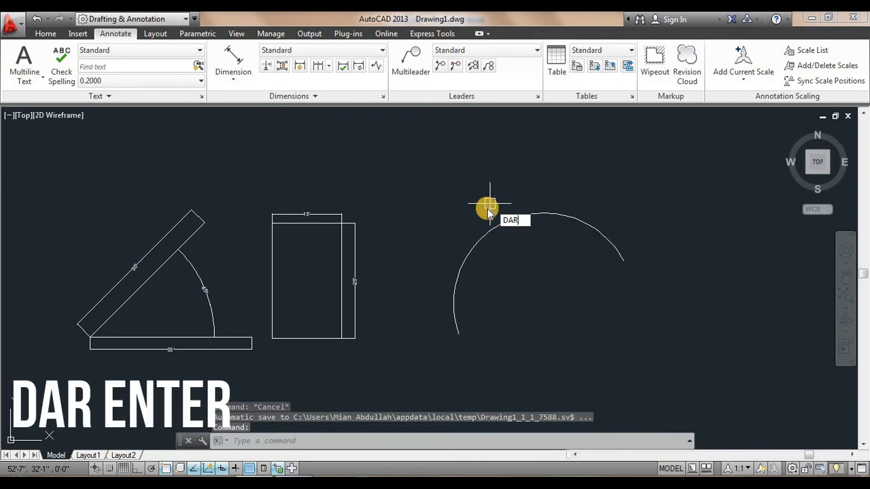
key("Return")
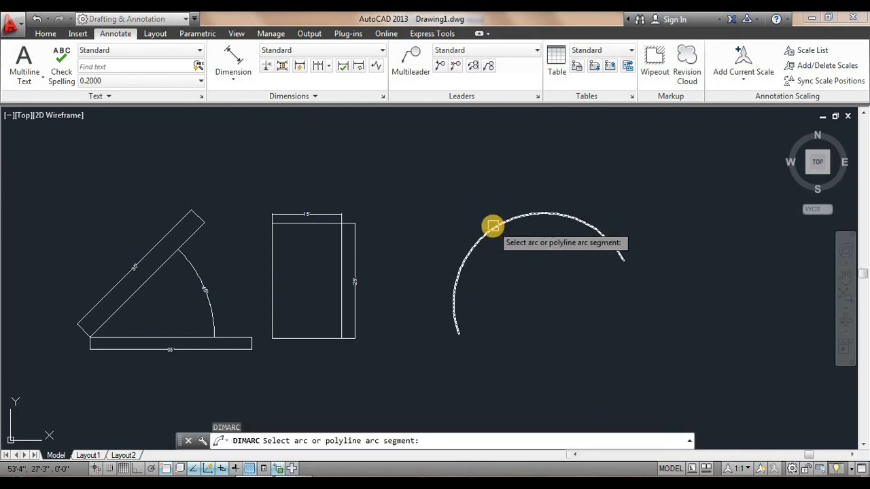
left_click(492, 226)
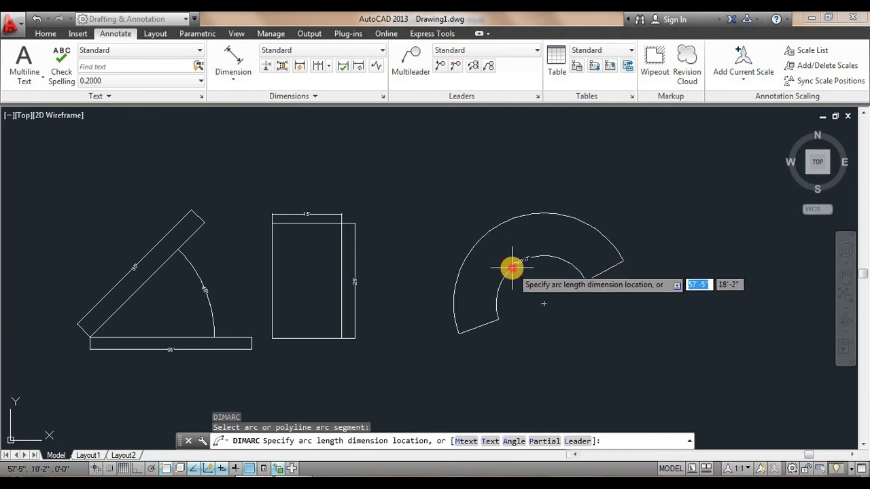
left_click(511, 268)
scroll(519, 282, "up", 2)
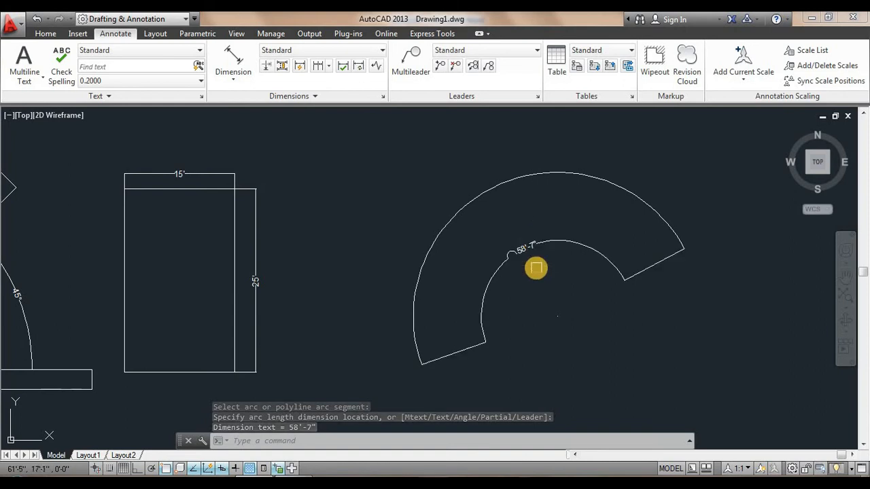
scroll(515, 260, "up", 2)
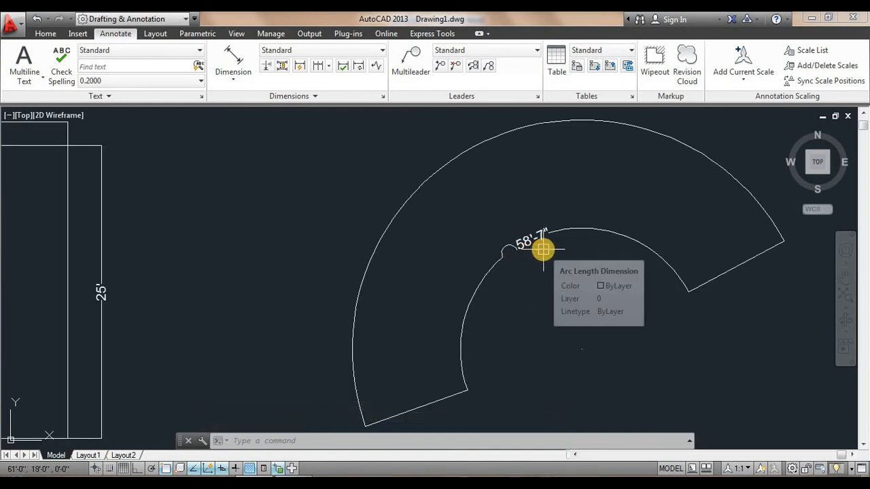
scroll(539, 264, "down", 2)
left_click(233, 75)
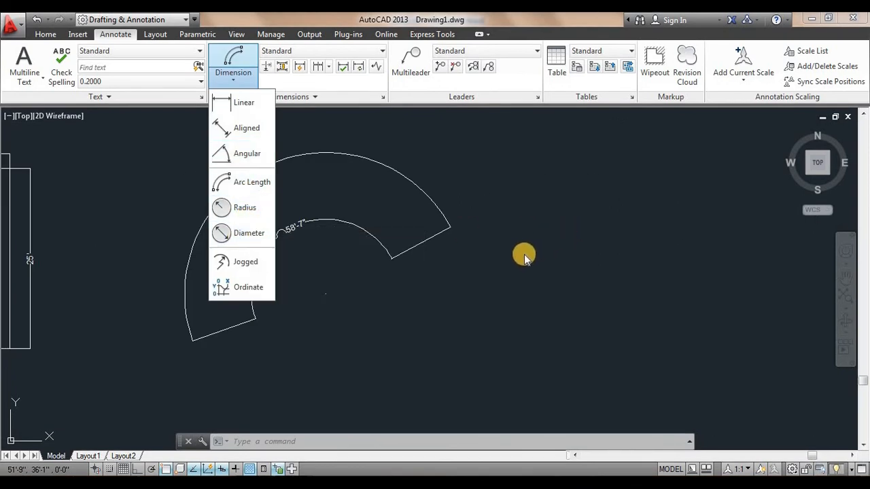
left_click(499, 278)
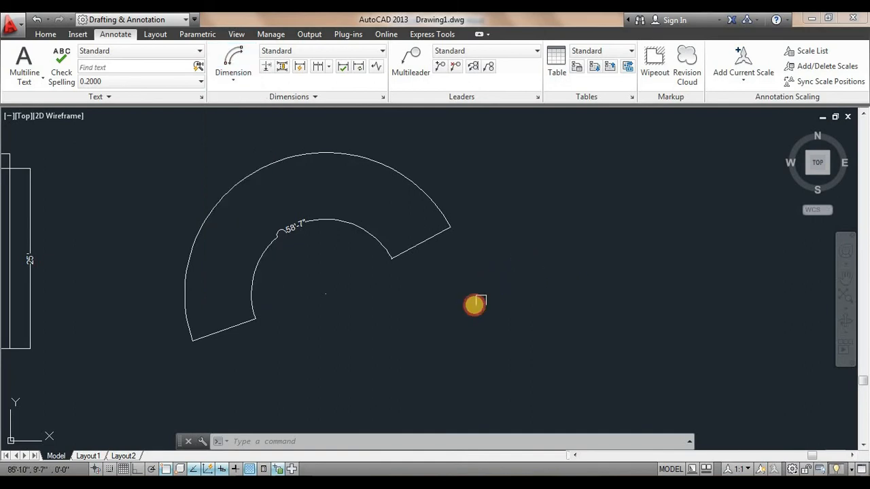
key("Escape")
key("Escape")
Step: Draw a circle with a 15' radius in the empty area to the right of the arc
middle_click_drag(509, 305, 360, 309)
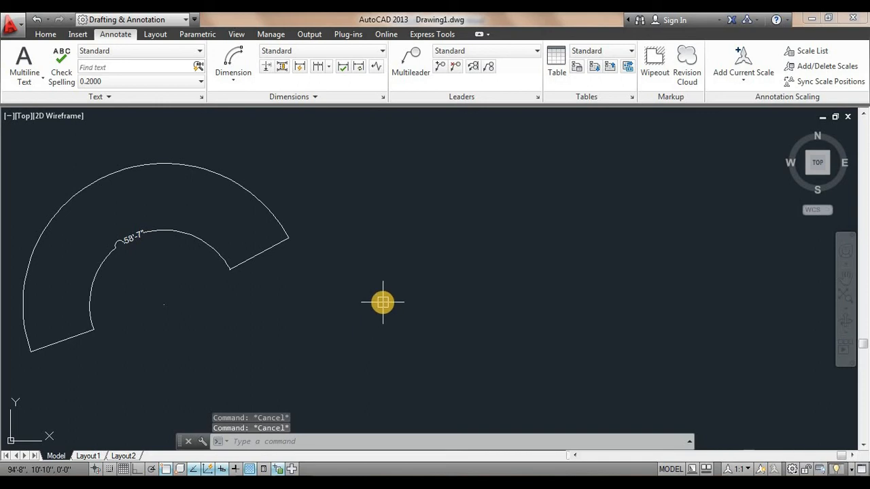
type("c")
key("Return")
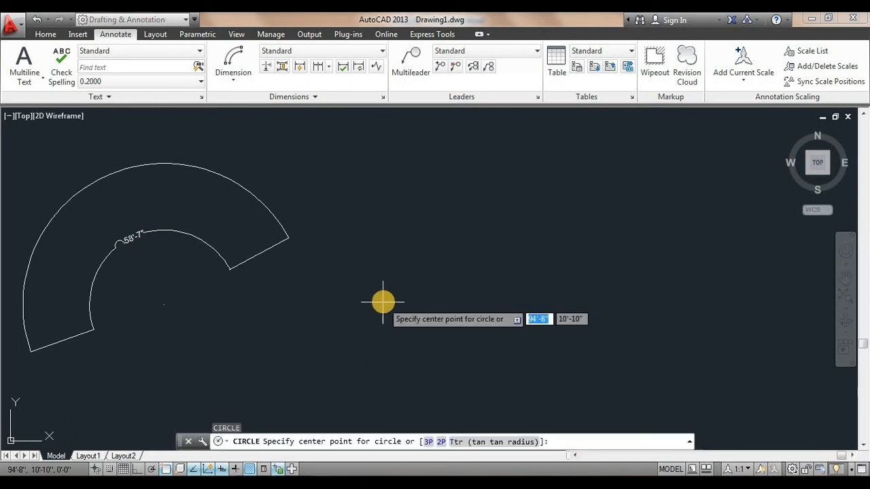
left_click(459, 251)
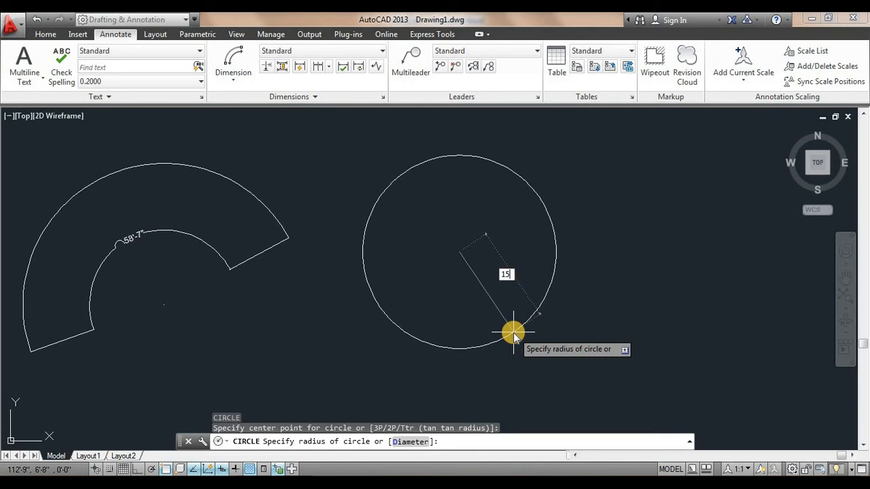
key("Return")
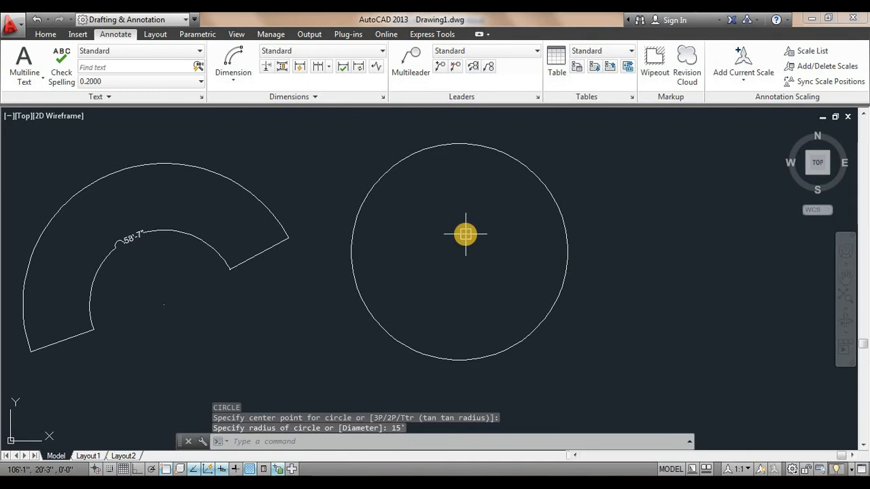
scroll(467, 234, "up", 2)
scroll(468, 235, "down", 2)
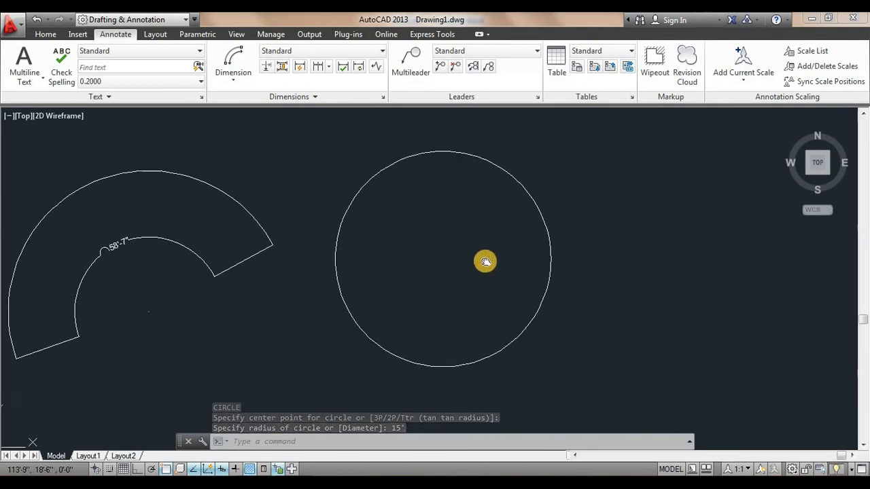
left_click(520, 248)
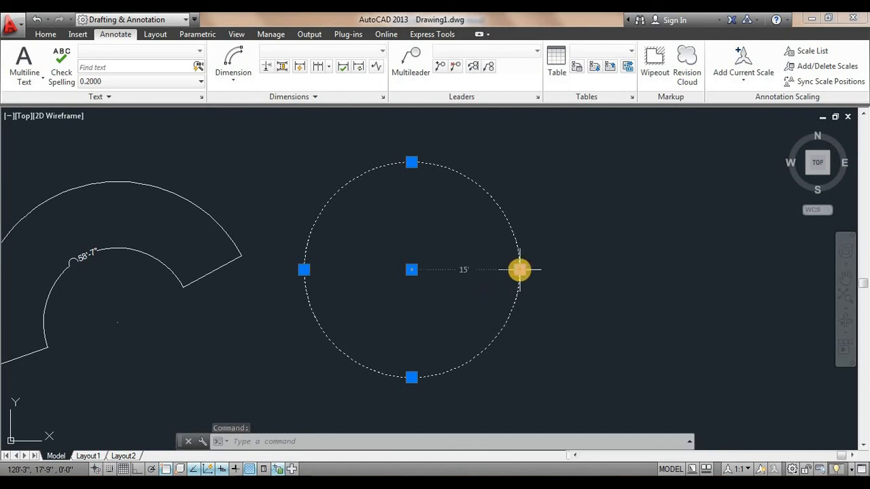
key("Escape")
key("Escape")
key("Escape")
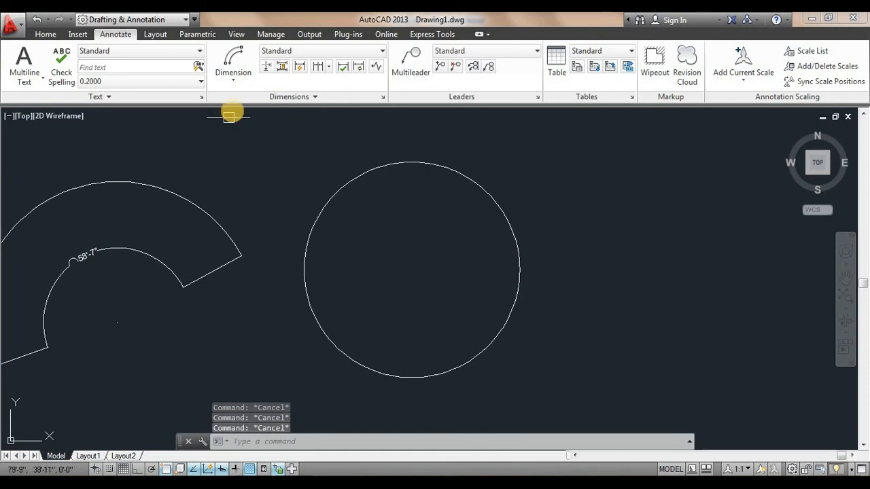
Step: Add a radius dimension to the circle, placing its text outside the circle on the upper-right side
left_click(233, 76)
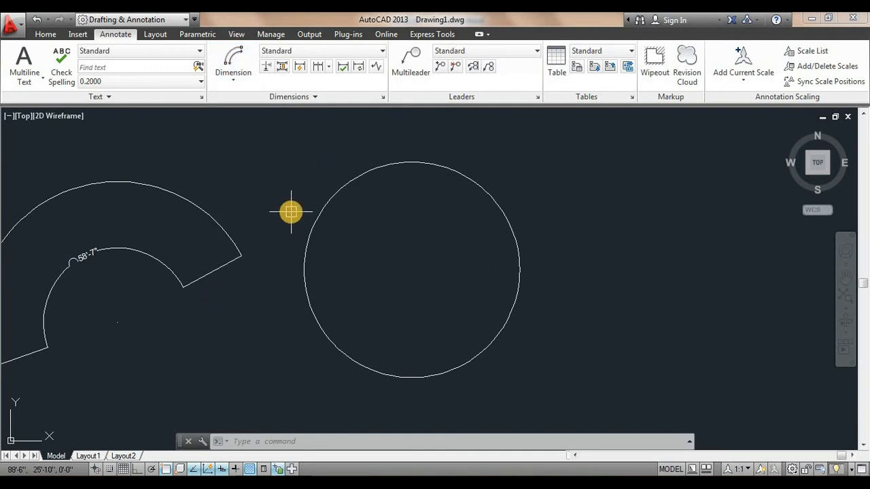
type("r")
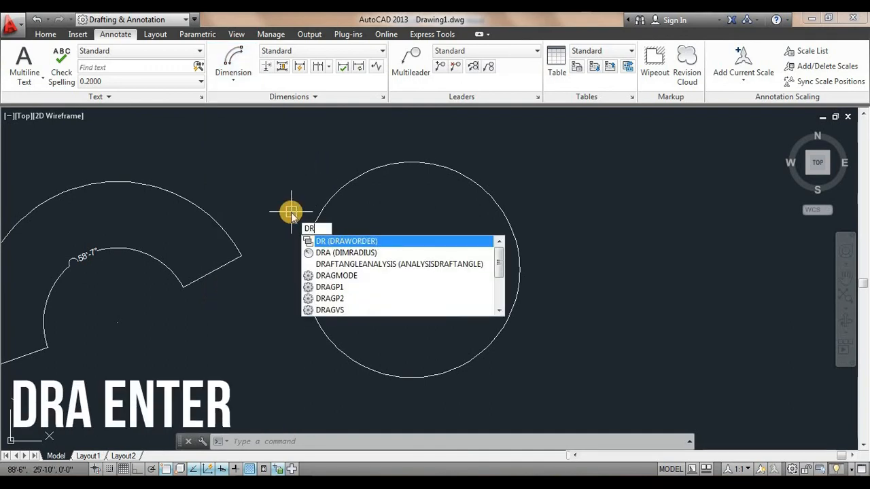
type("a")
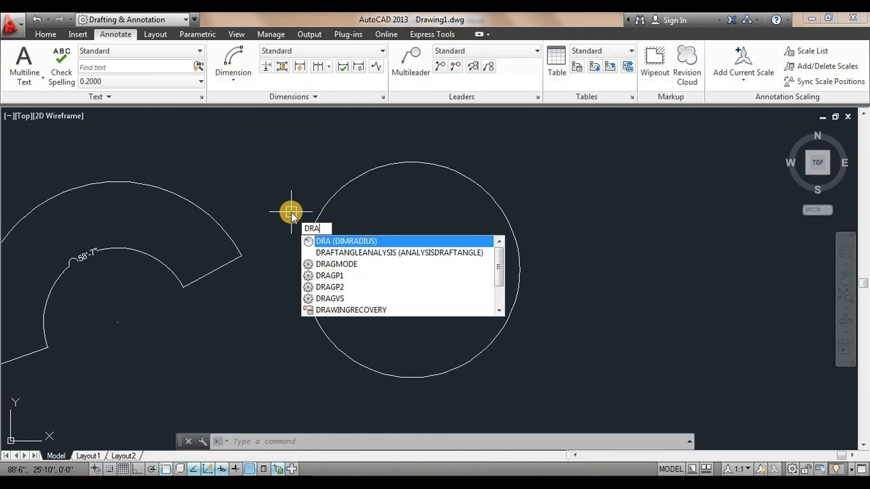
key("Return")
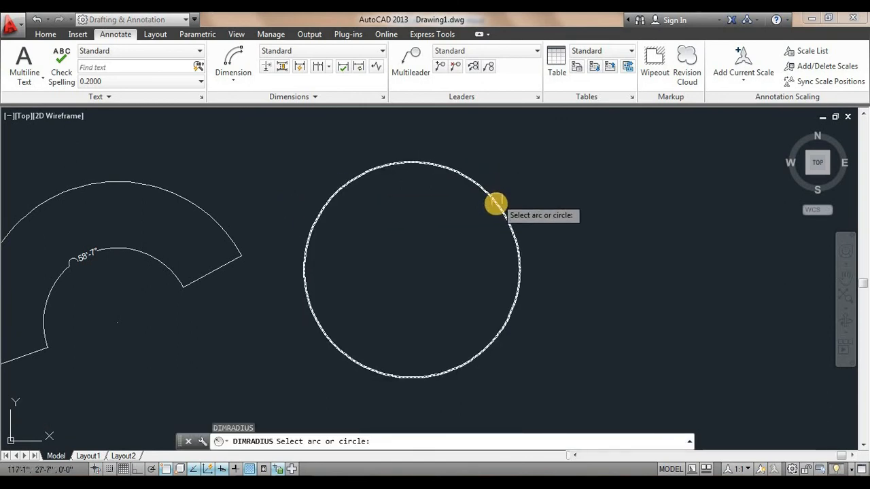
left_click(494, 202)
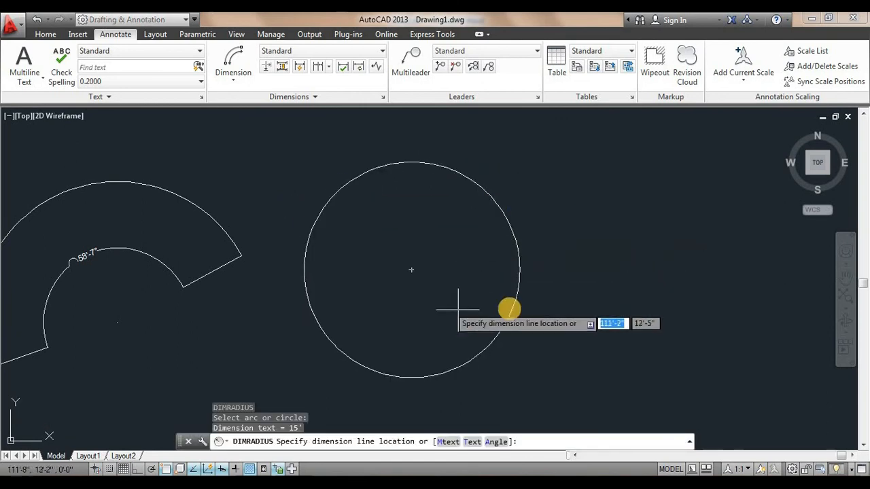
left_click(566, 233)
scroll(569, 250, "up", 2)
middle_click_drag(566, 257, 589, 249)
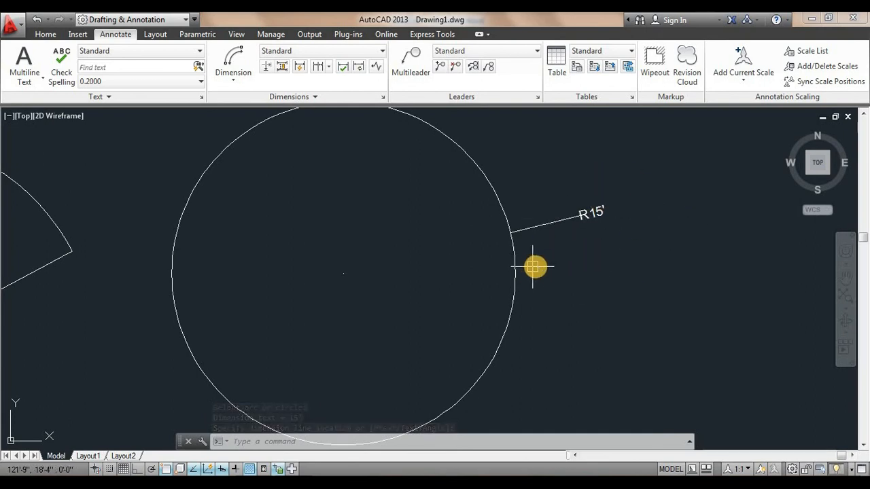
scroll(530, 297, "down", 2)
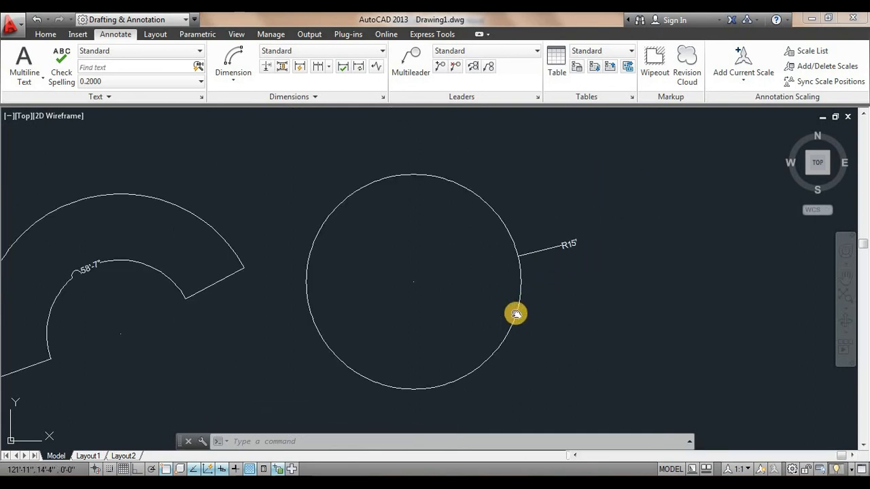
middle_click_drag(530, 300, 499, 311)
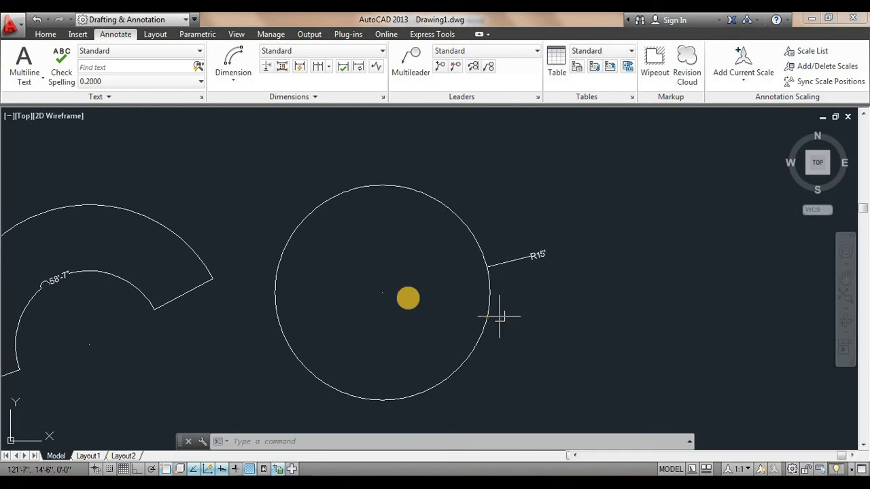
left_click(233, 79)
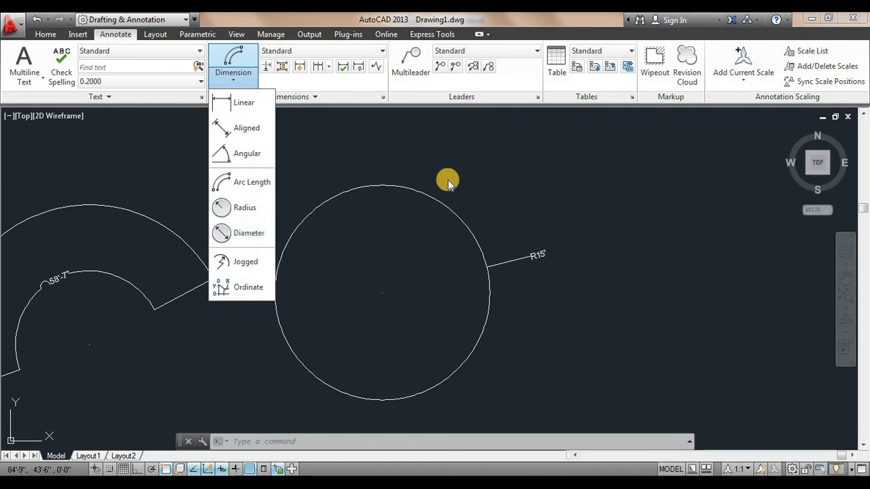
left_click(522, 180)
key("Escape")
key("Escape")
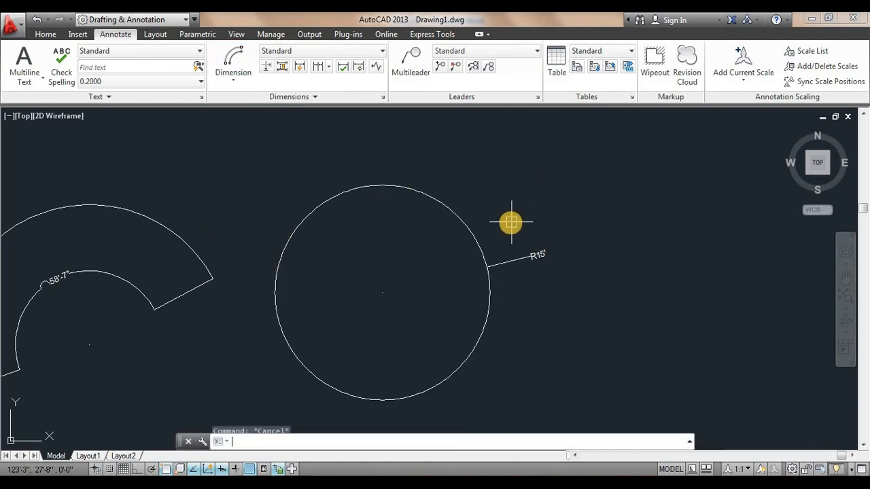
left_click(487, 293)
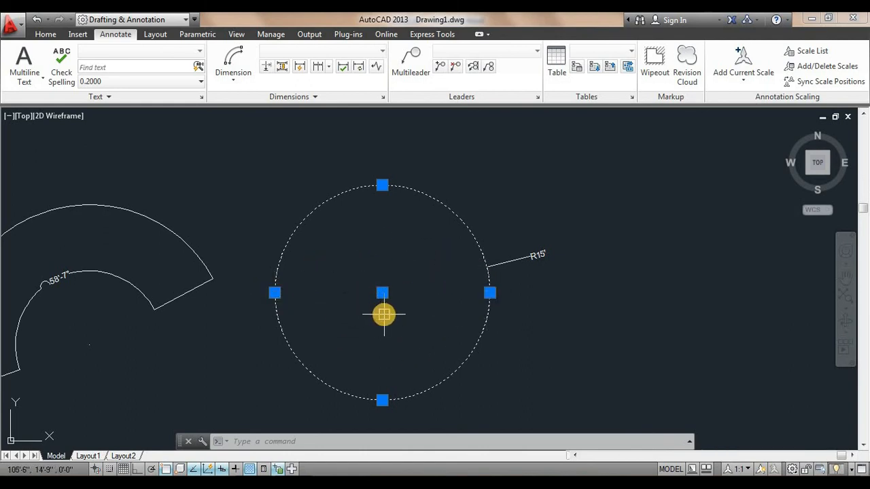
key("Escape")
key("Escape")
Step: Add a diameter dimension to the circle, placing its text outside on the right, just below the radius dimension
middle_click_drag(526, 351, 501, 318)
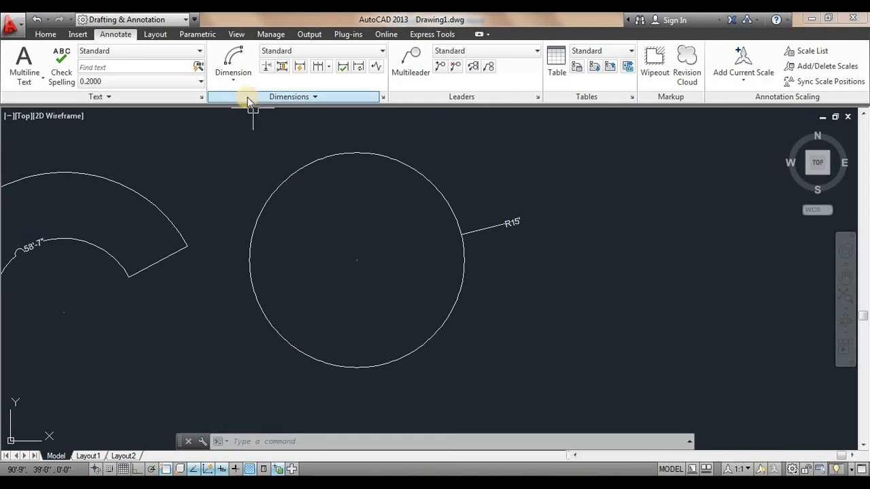
left_click(233, 76)
left_click(239, 231)
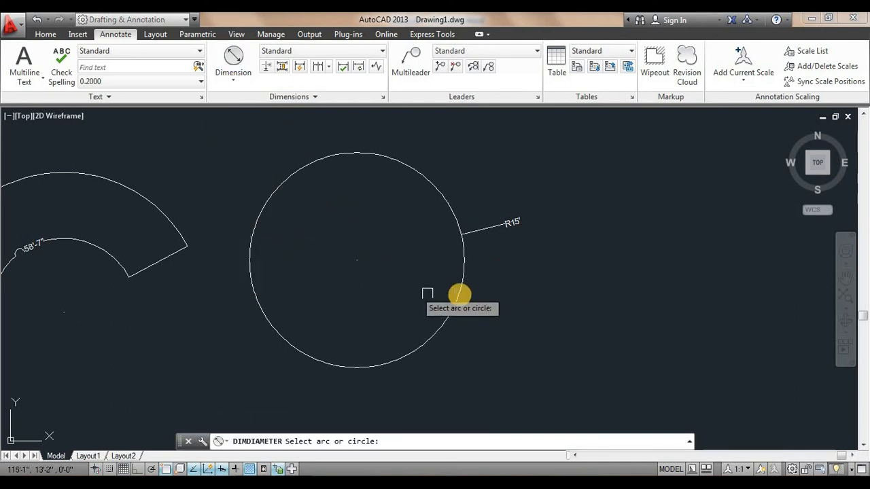
left_click(460, 280)
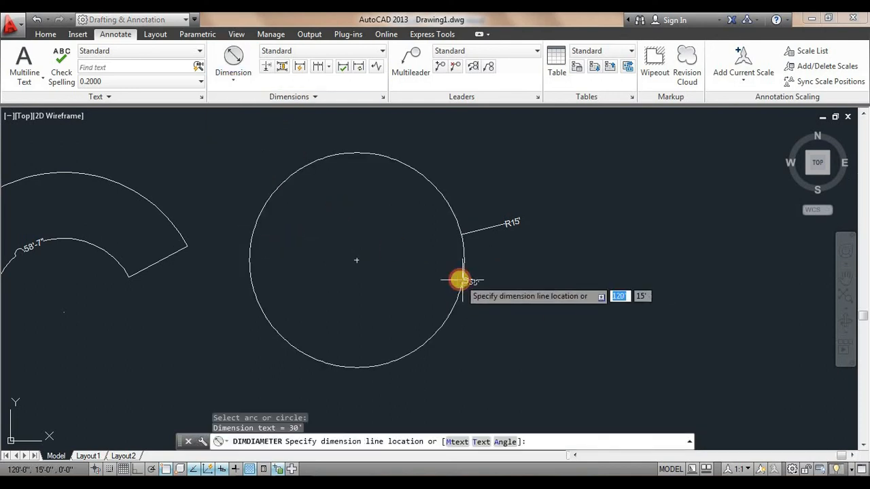
left_click(544, 247)
scroll(553, 284, "up", 2)
scroll(554, 284, "up", 2)
middle_click_drag(534, 251, 543, 298)
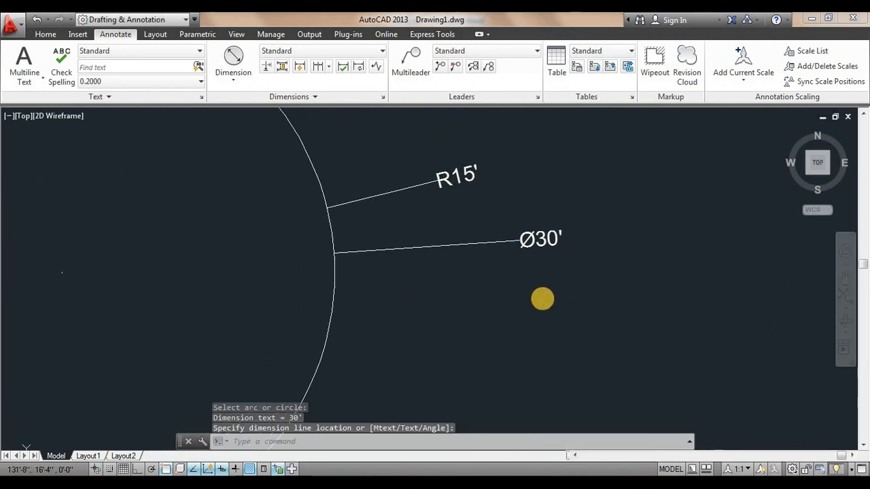
Step: Add a second diameter dimension to the circle, placing its text inside the circle in the upper-right part
scroll(510, 301, "down", 2)
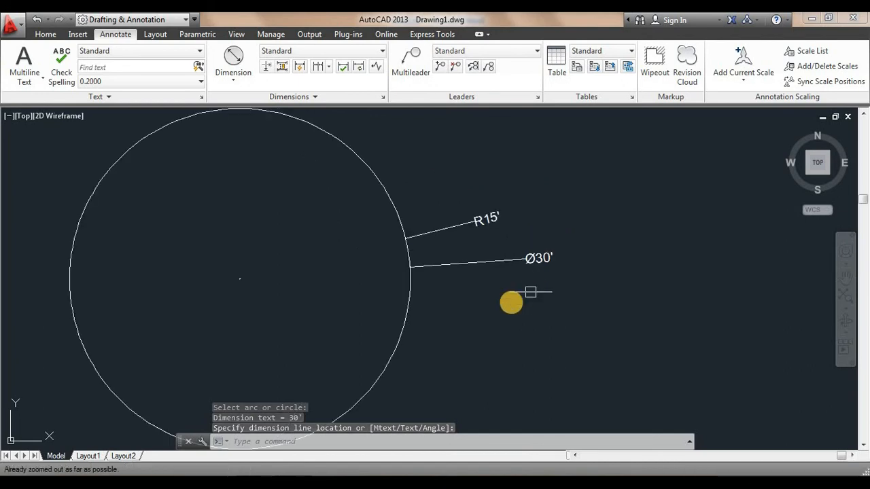
middle_click_drag(520, 310, 533, 310)
key("Escape")
key("Escape")
key("Escape")
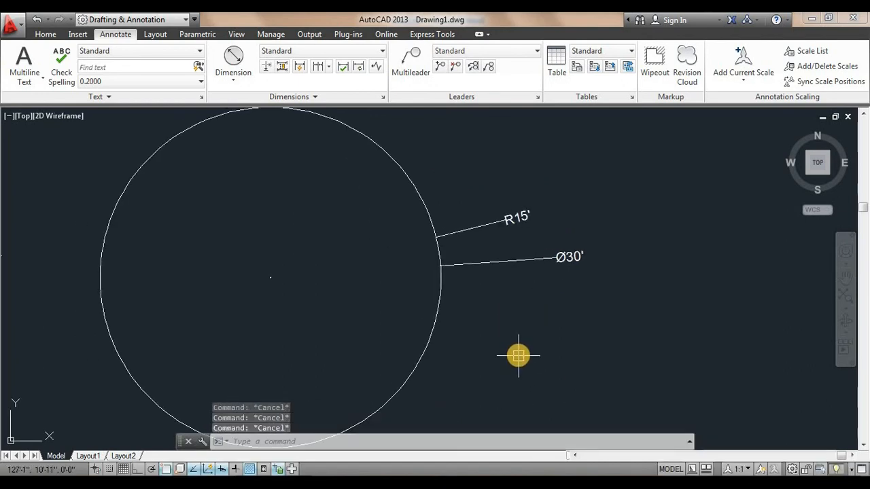
type("DDI")
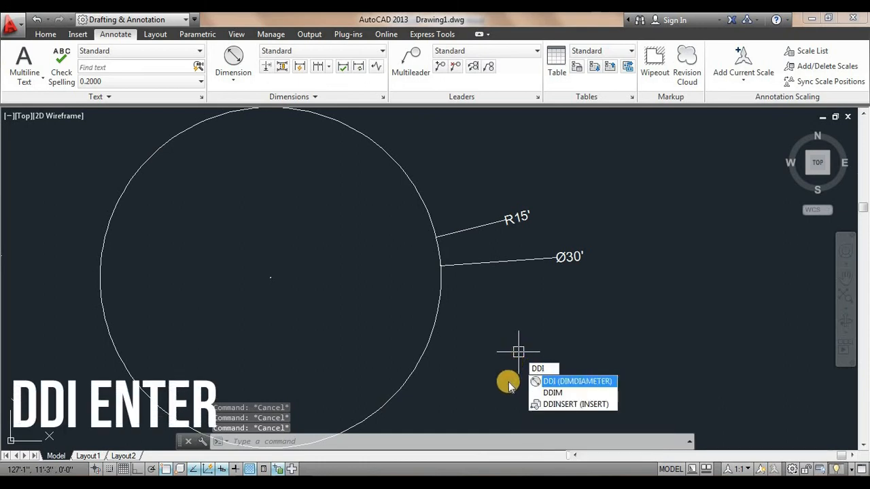
key("Return")
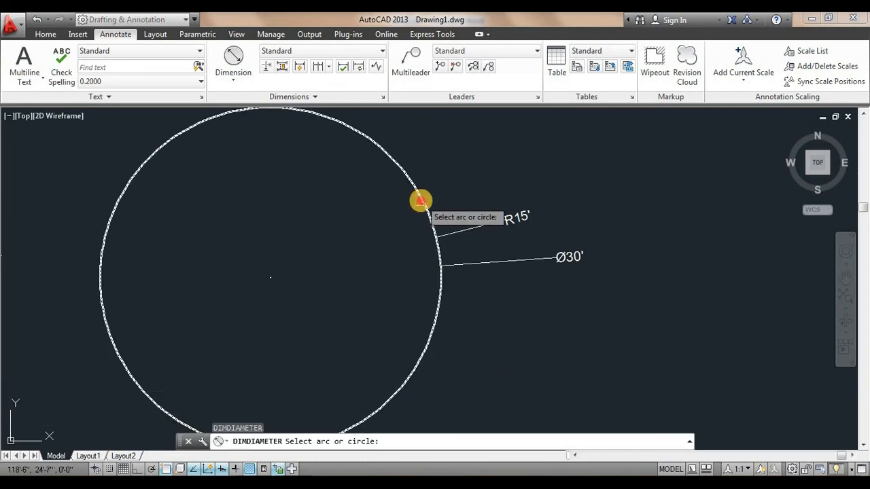
left_click(420, 199)
left_click(320, 201)
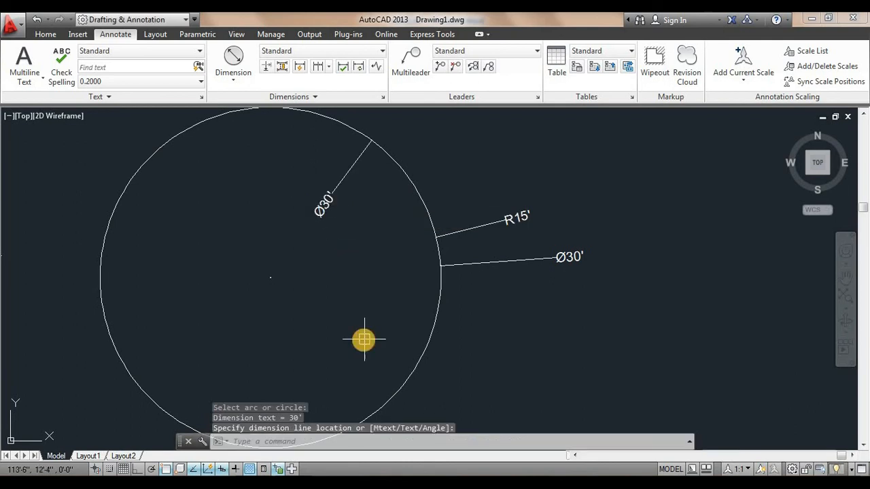
scroll(306, 239, "up", 2)
scroll(431, 248, "down", 4)
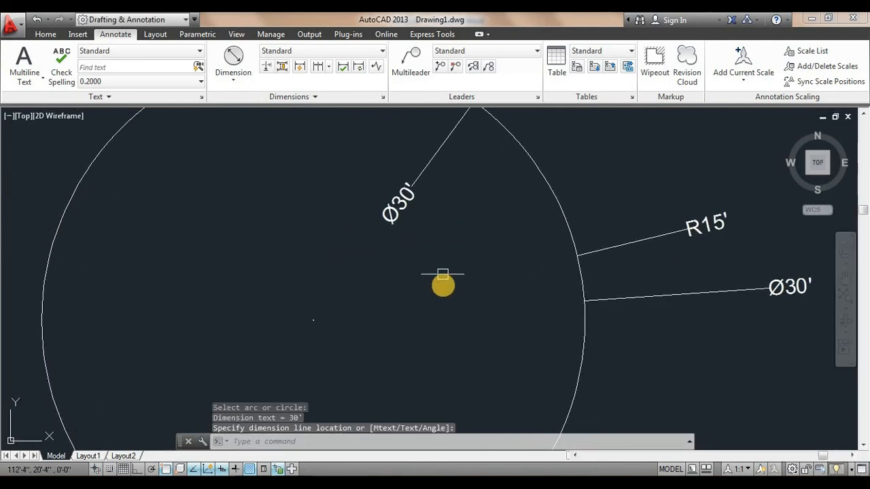
middle_click_drag(461, 336, 477, 312)
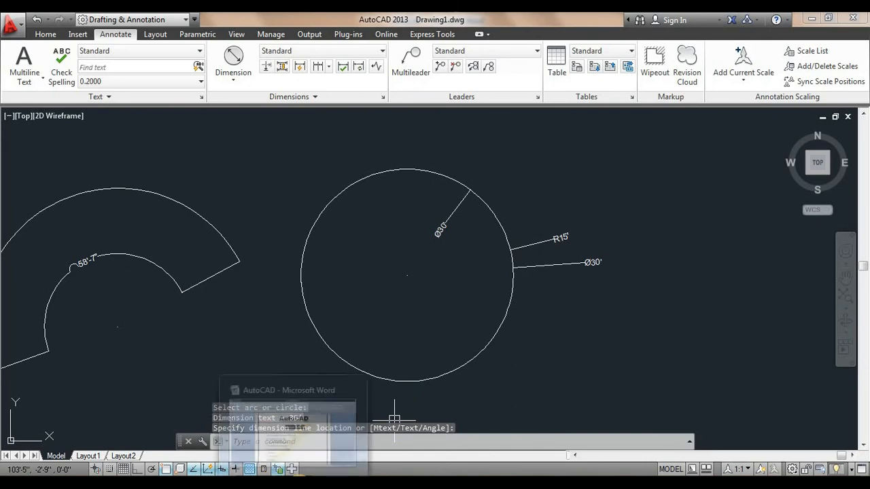
Step: Switch to Microsoft Word, review the Lesson No: 12 topic list down to Jogged, and return to AutoCAD
left_click(293, 483)
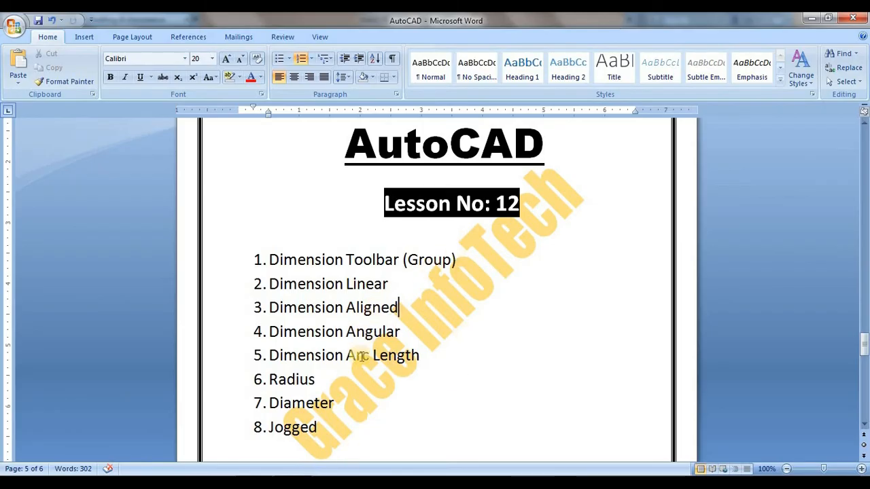
scroll(381, 382, "up", 1)
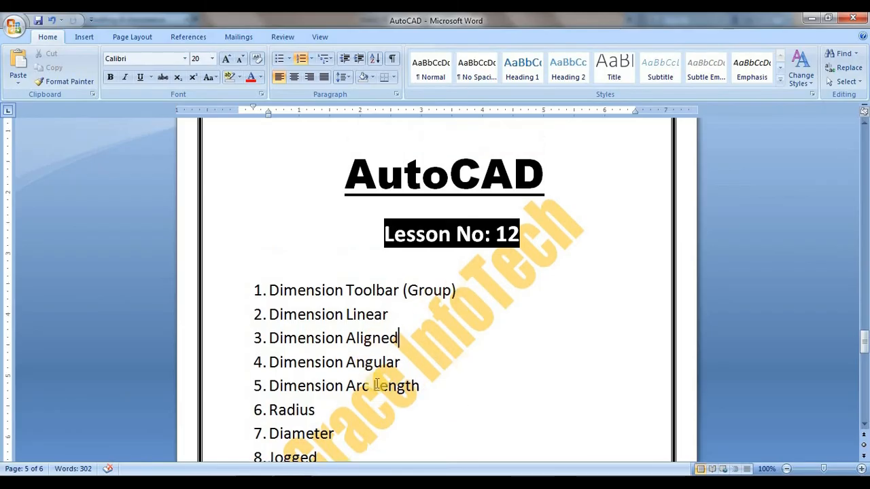
scroll(377, 384, "down", 1)
left_click_drag(339, 427, 262, 438)
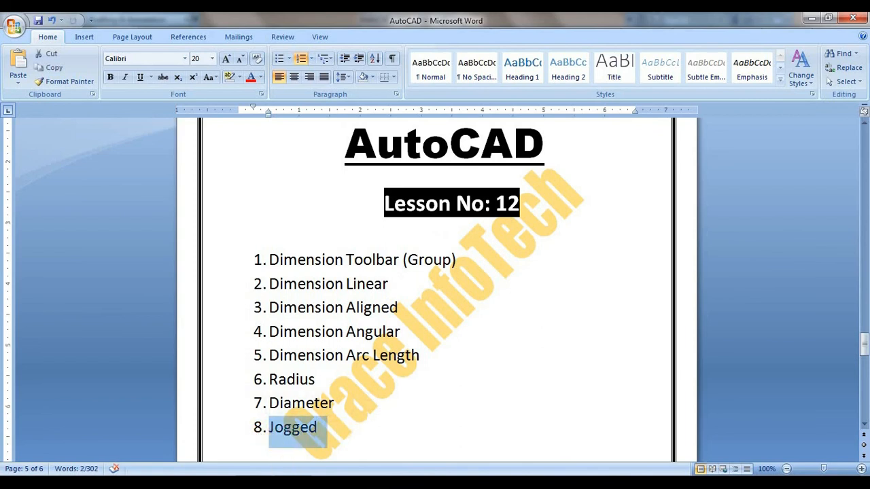
left_click(265, 481)
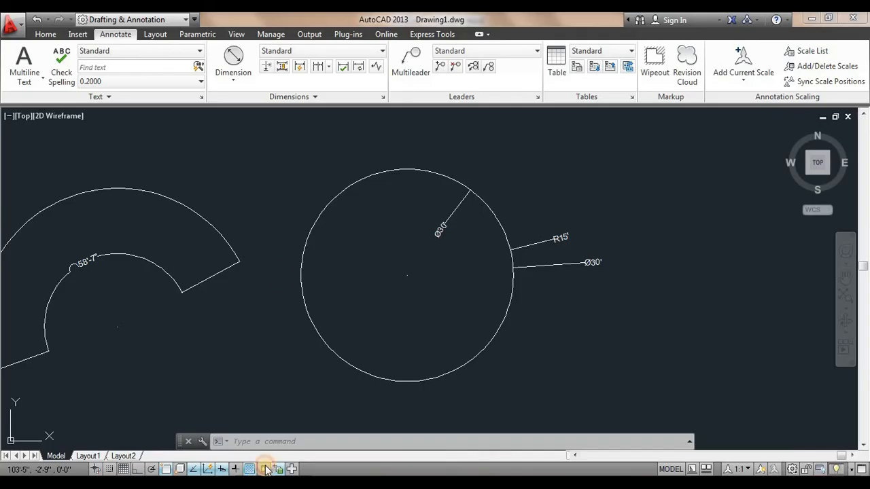
left_click(244, 82)
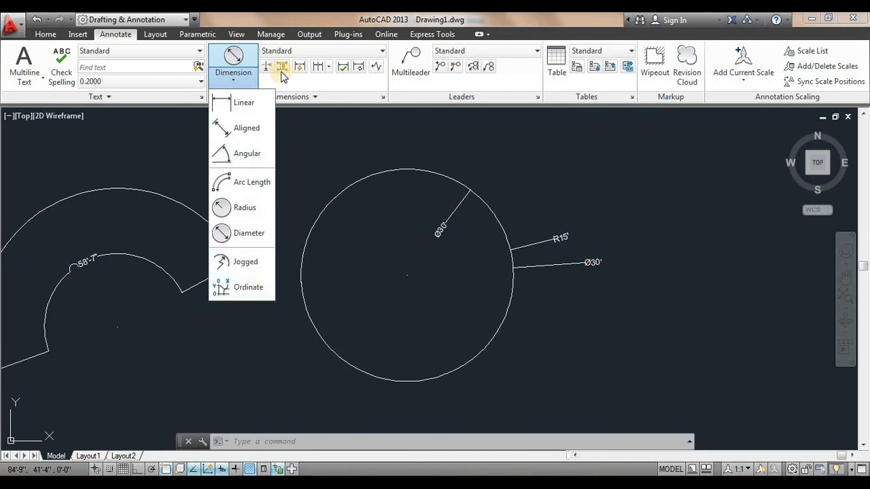
left_click(317, 97)
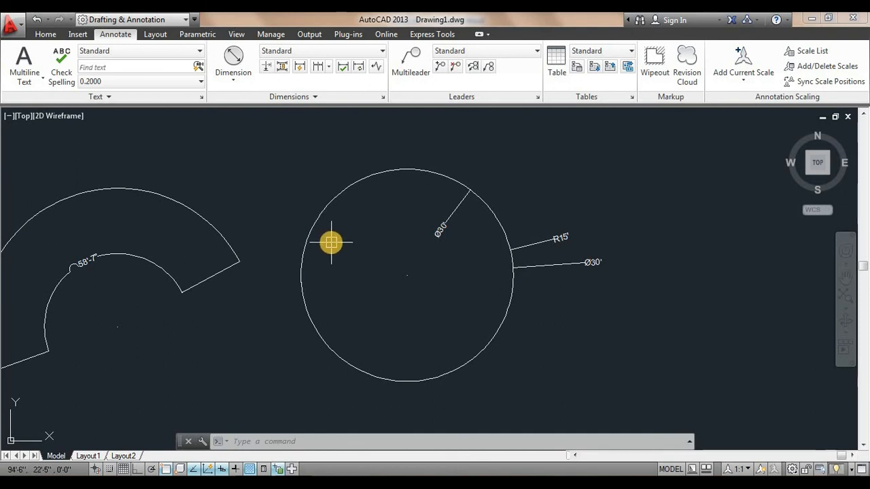
scroll(332, 247, "down", 3)
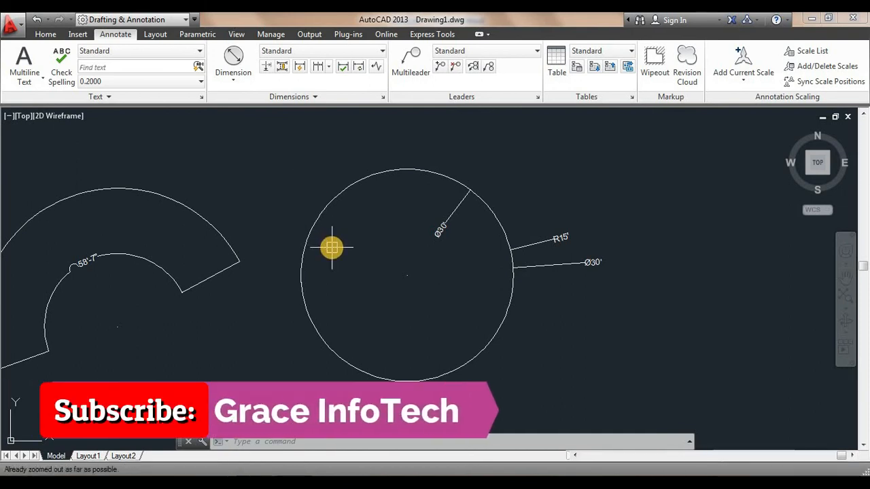
middle_click_drag(269, 307, 344, 293)
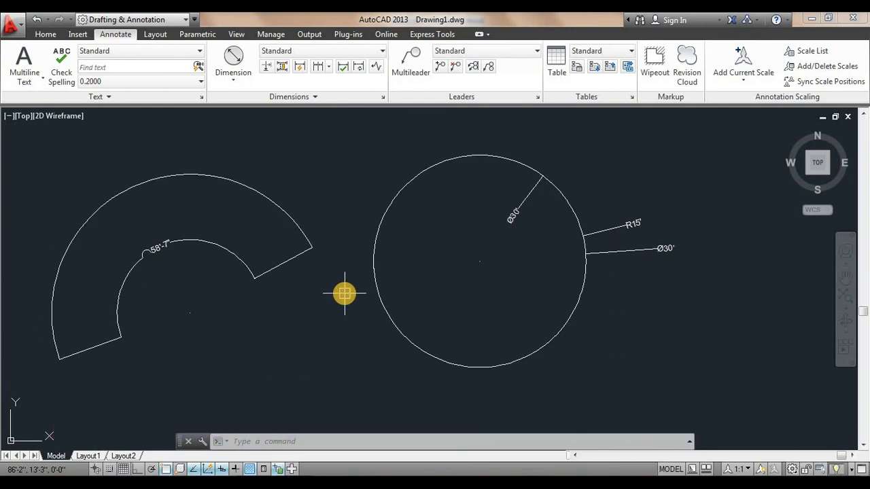
scroll(343, 294, "down", 2)
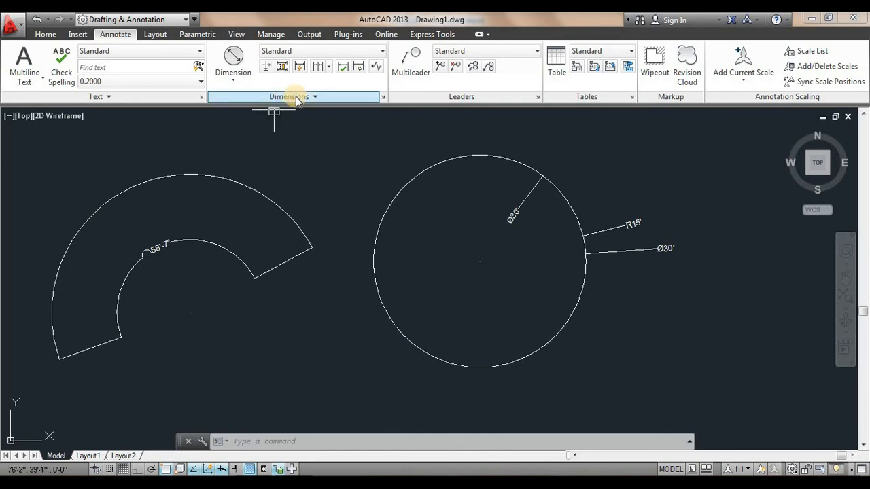
left_click(45, 34)
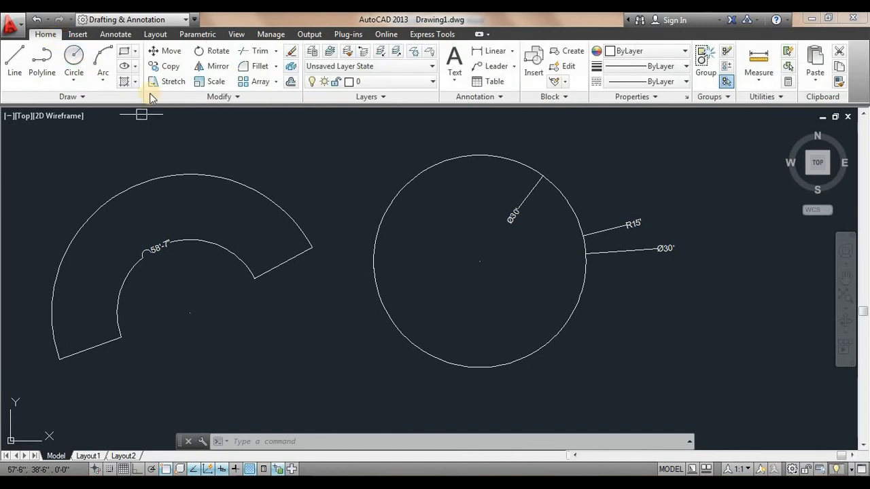